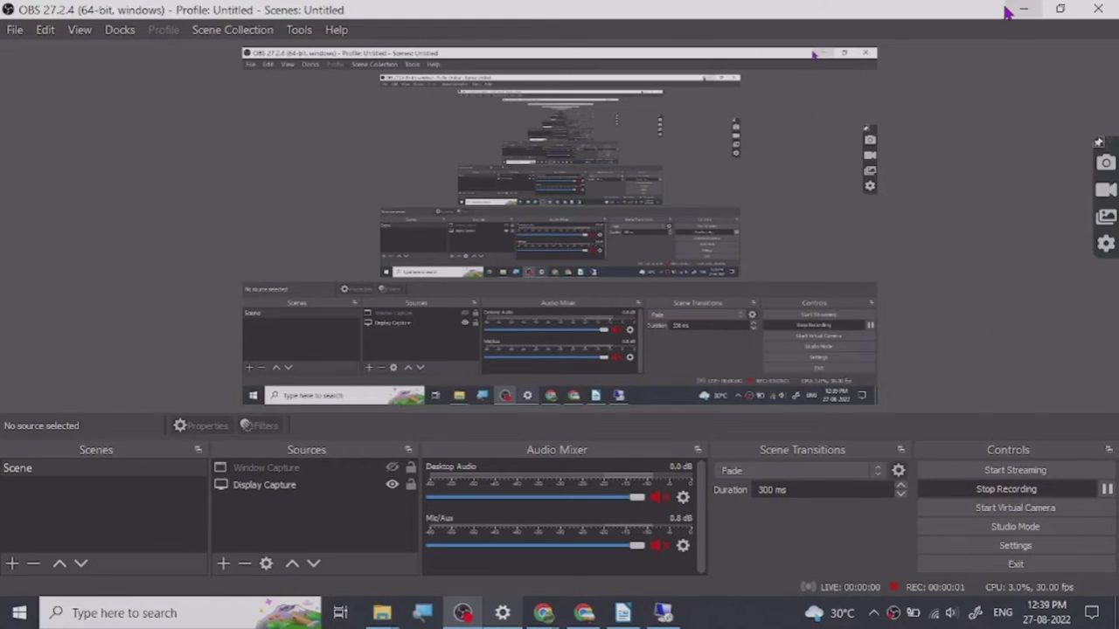
Step: Switch to the YouTube page and review the description and licence of the "MAKE BEAUTIFUL FORMS WITH JOT FORM" video
click(1019, 11)
scroll(297, 389, down, 1)
scroll(292, 387, up, 3)
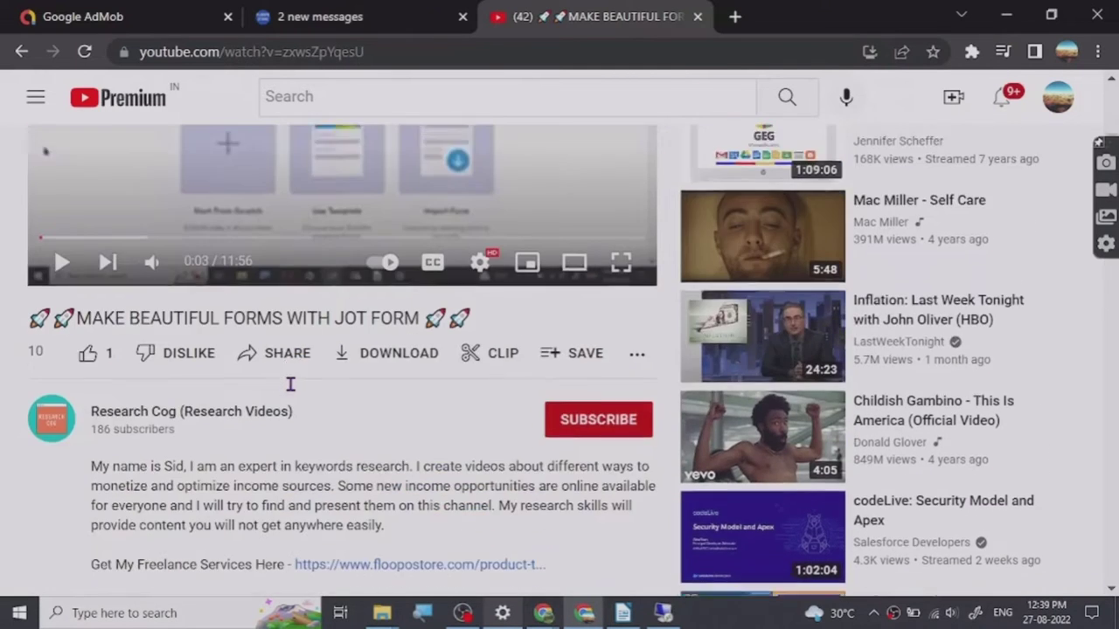
scroll(292, 387, down, 3)
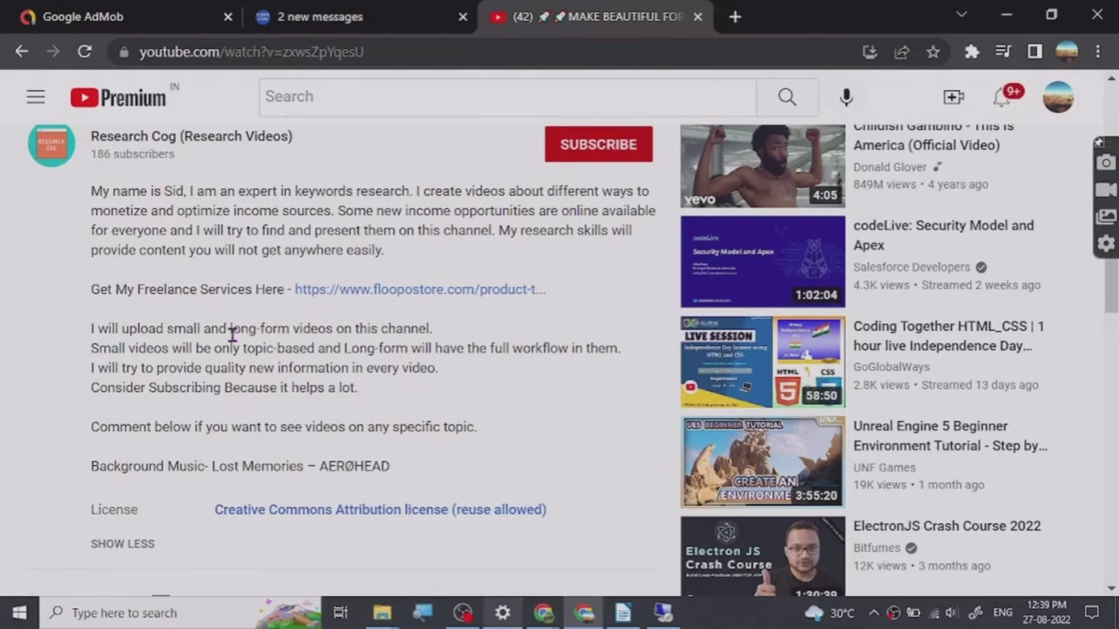
scroll(229, 340, up, 2)
scroll(226, 354, up, 1)
scroll(204, 389, down, 3)
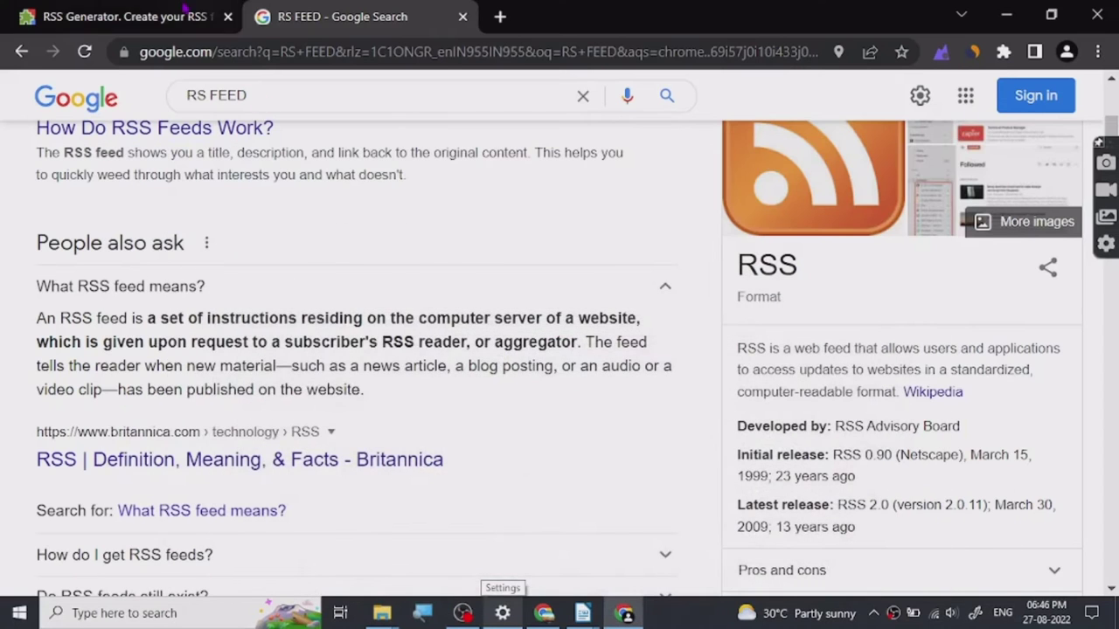
Step: View the RSS Generator page, and rerun the Google search with the suggested spelling "RSS FEED"
click(181, 9)
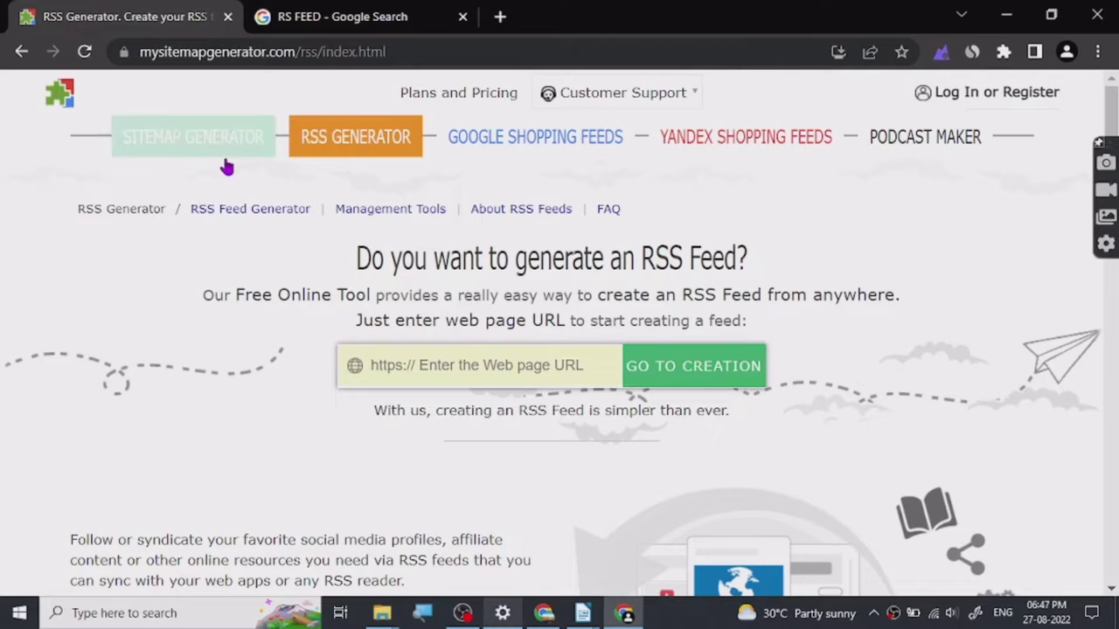
click(287, 7)
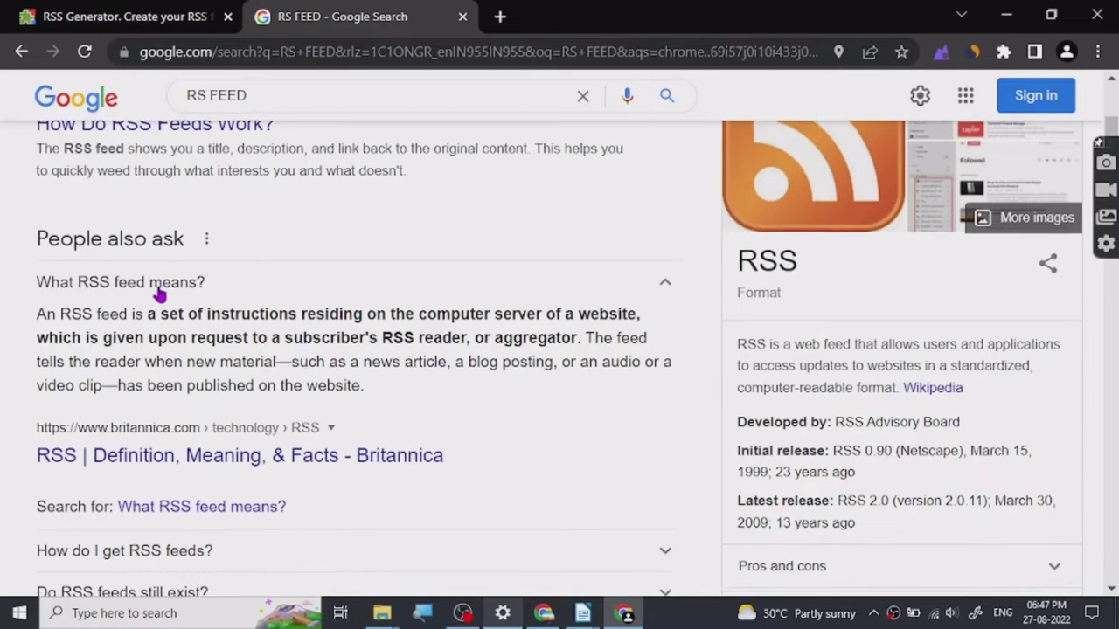
scroll(175, 227, up, 2)
click(166, 260)
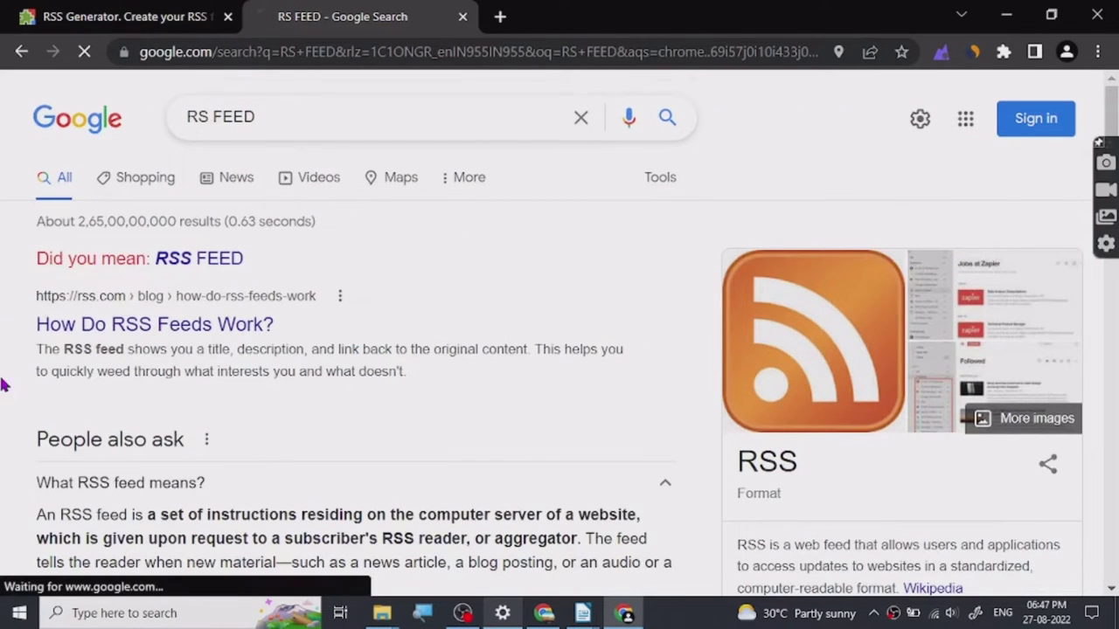
Step: Examine the Google results for RSS FEED, including the featured definition, related questions and listed articles
scroll(517, 367, down, 3)
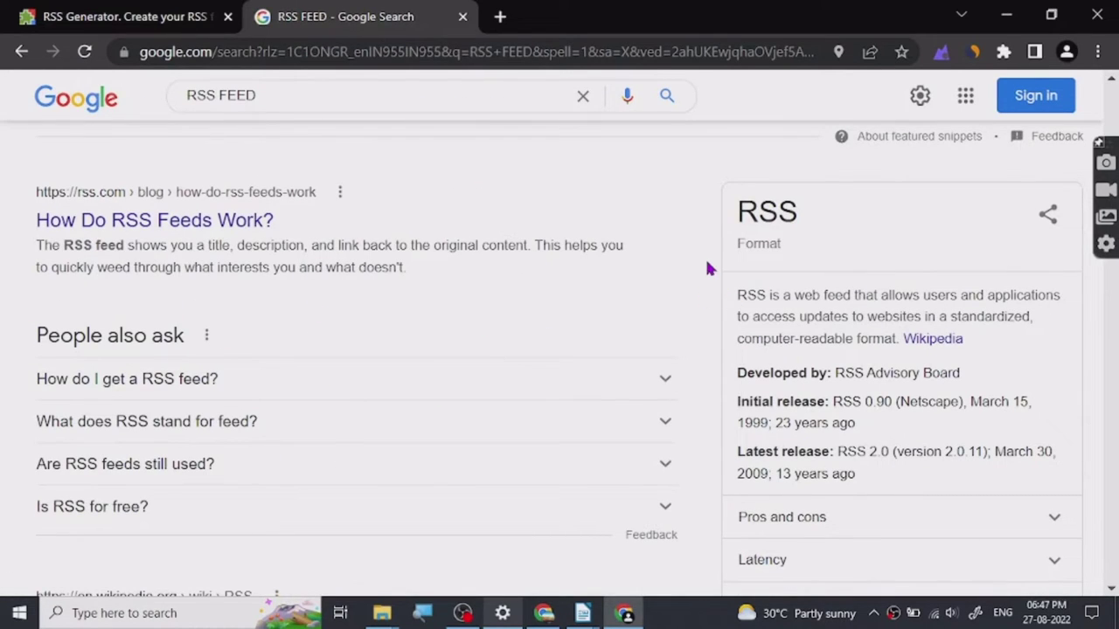
scroll(708, 270, up, 3)
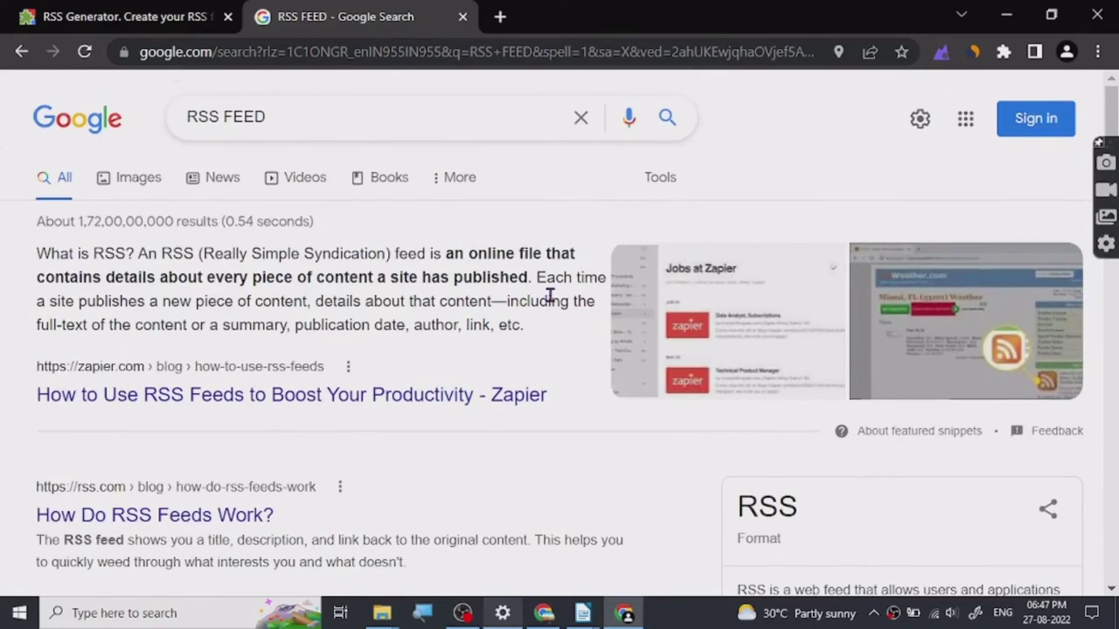
scroll(551, 297, down, 5)
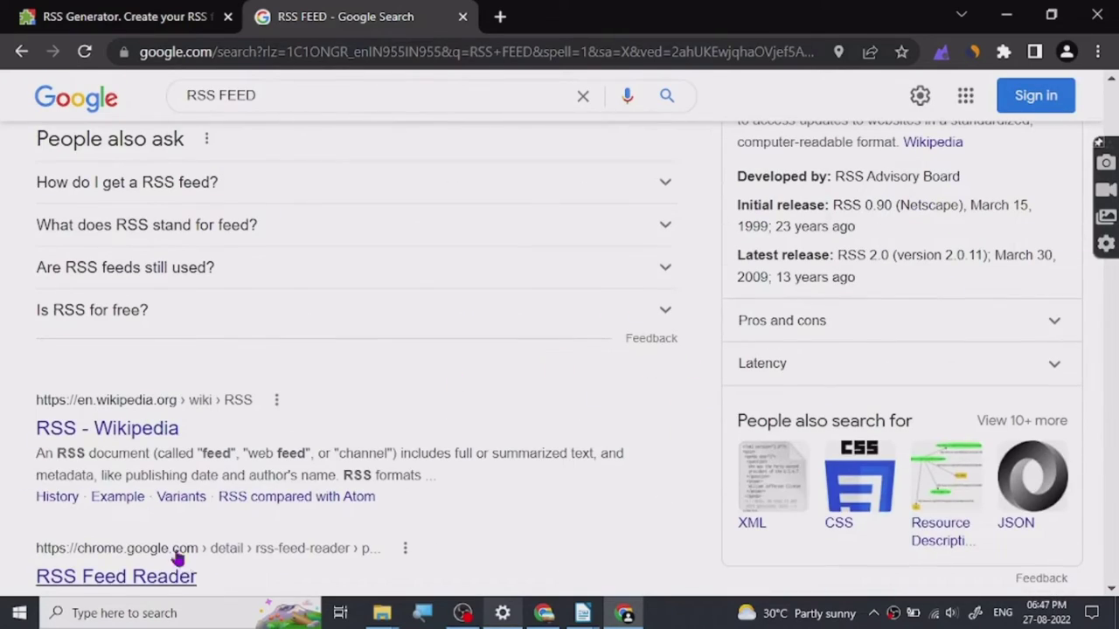
scroll(312, 494, down, 2)
scroll(560, 404, up, 3)
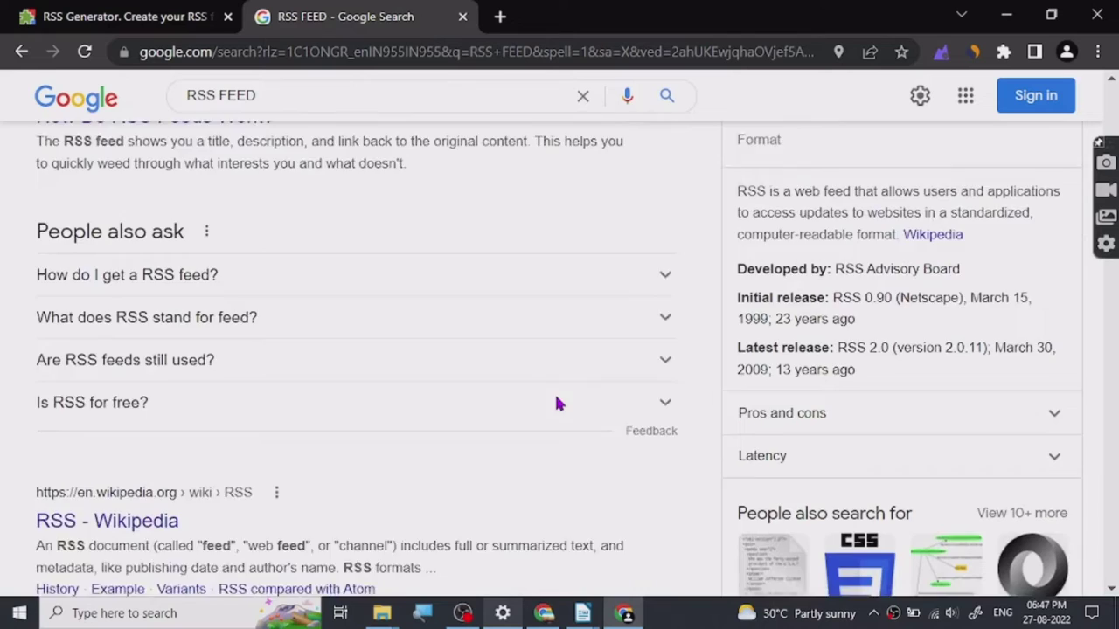
scroll(559, 404, down, 2)
scroll(550, 394, down, 3)
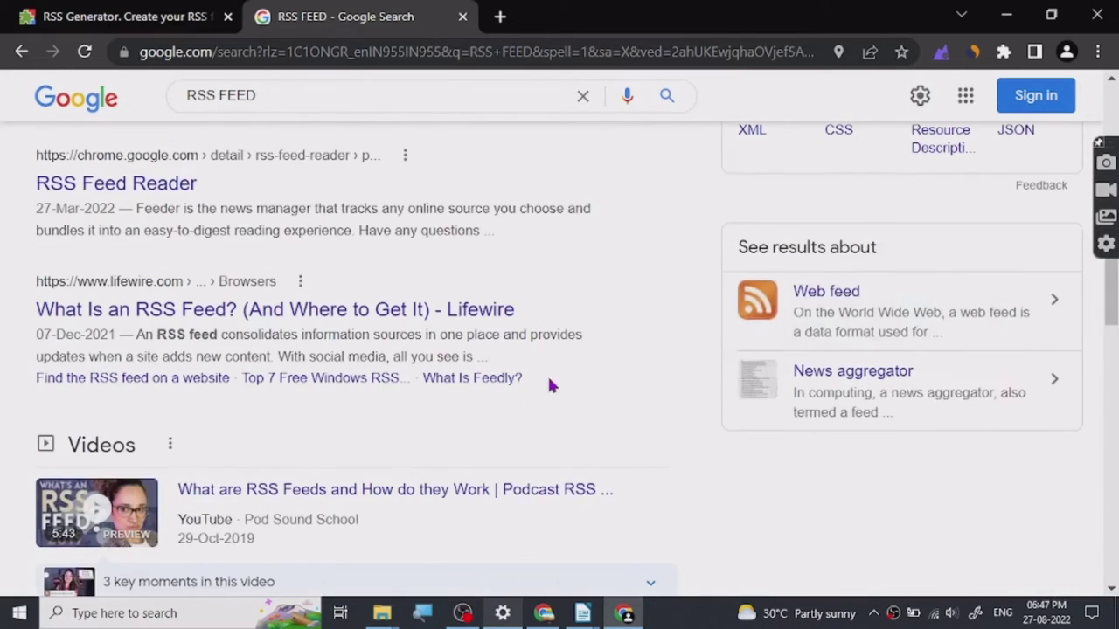
scroll(527, 320, up, 10)
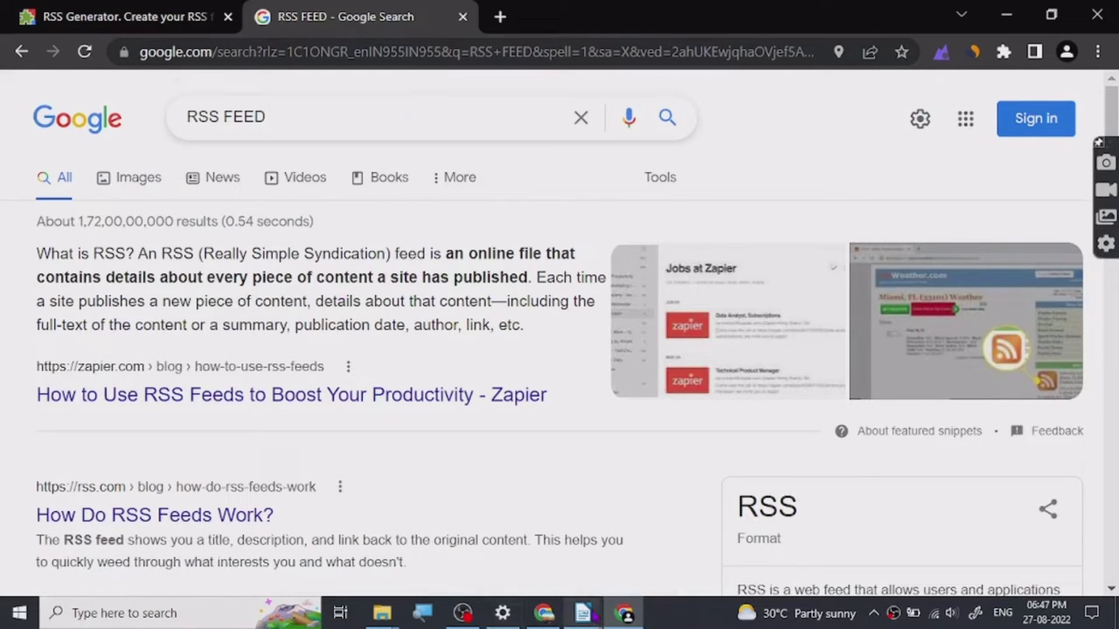
Step: Switch to the LibreOffice Writer document and enter "GOOGLE NEWS" on the line below the "USES - RSS Feed" heading
mouse_move(583, 612)
click(639, 564)
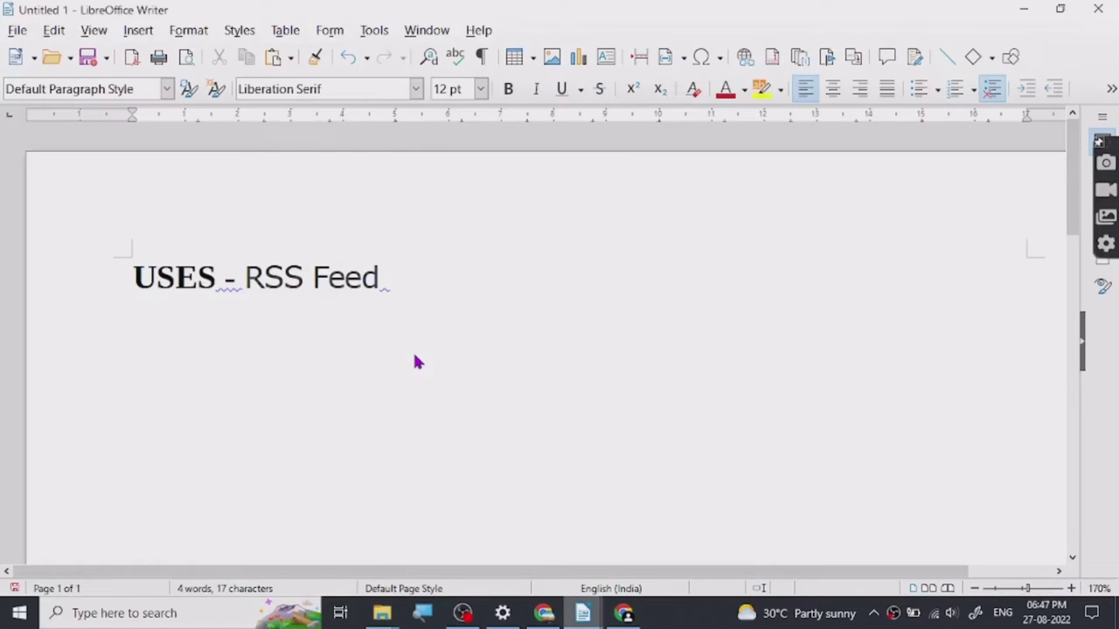
text(GOOGLE F)
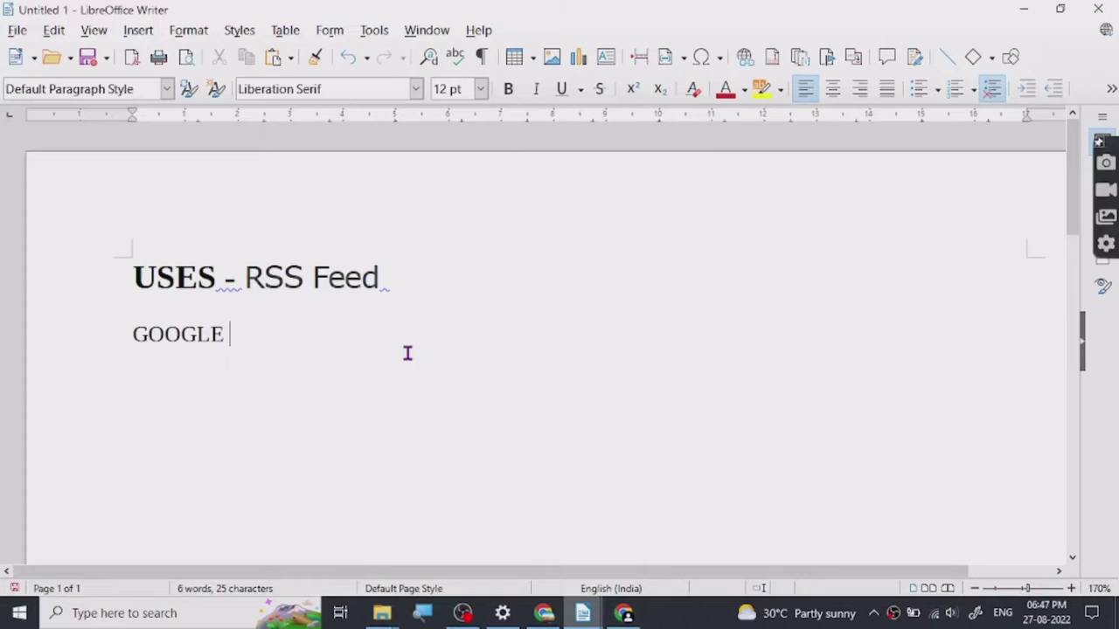
key(BackSpace)
key(BackSpace)
key(BackSpace)
text(LE NEWS)
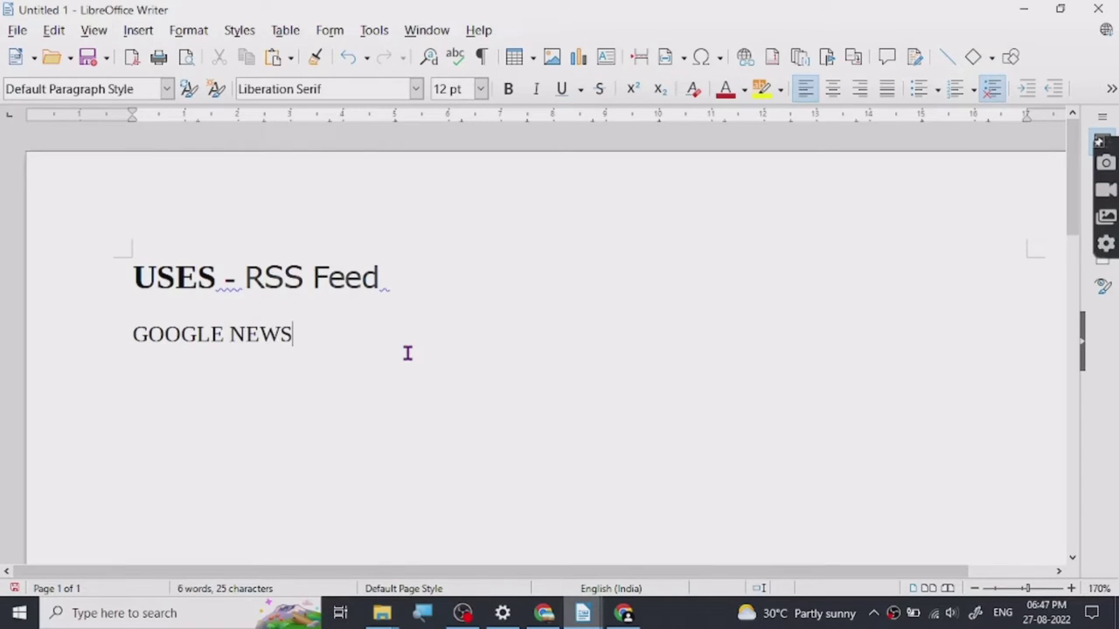
Step: Make the GOOGLE NEWS line bold and append ", AUTOMATION" to it
triple_click(200, 334)
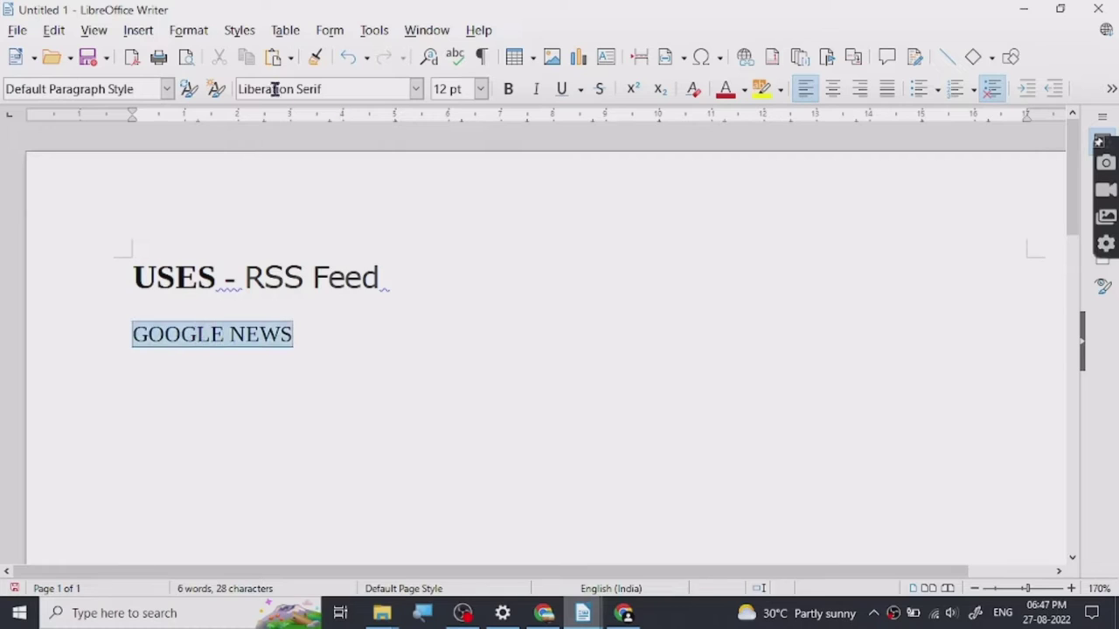
key(ctrl+b)
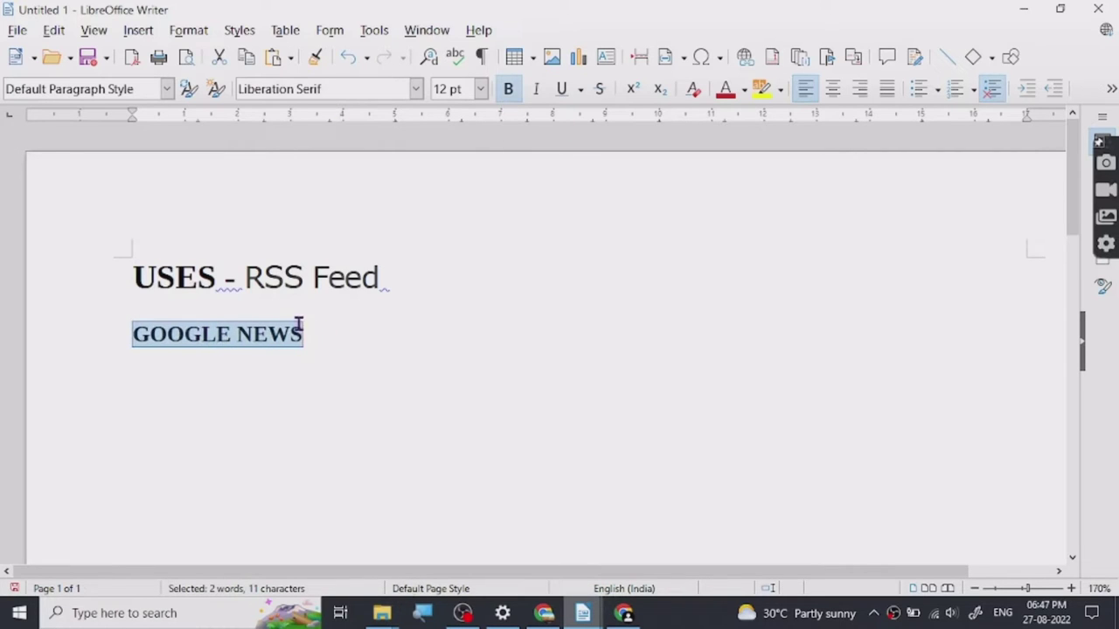
click(306, 332)
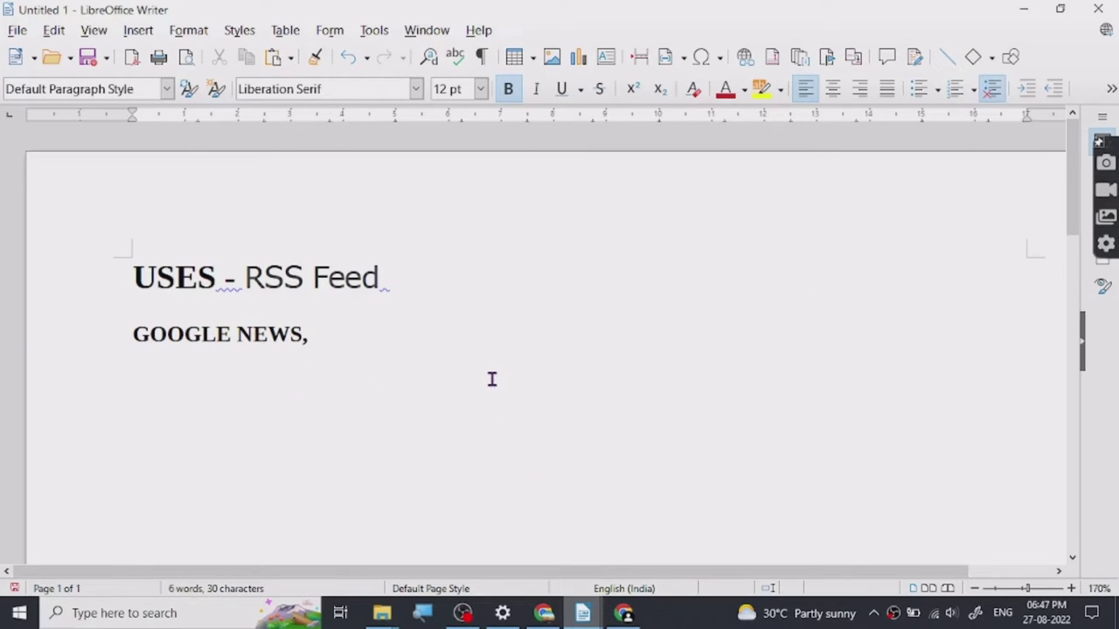
text(AUTO)
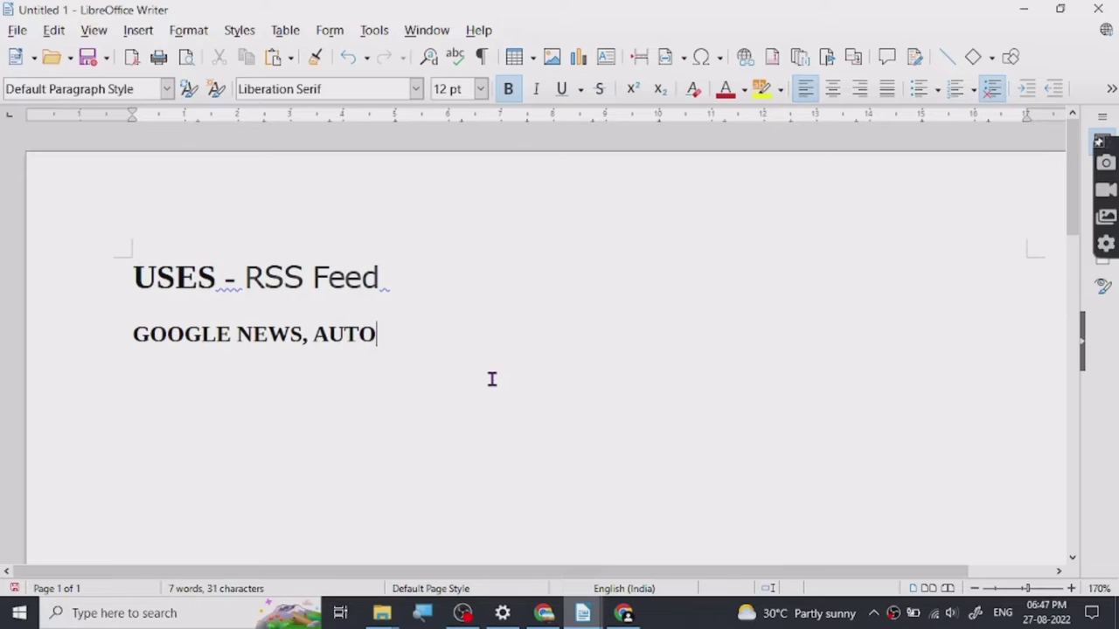
key(BackSpace)
text(OMAT)
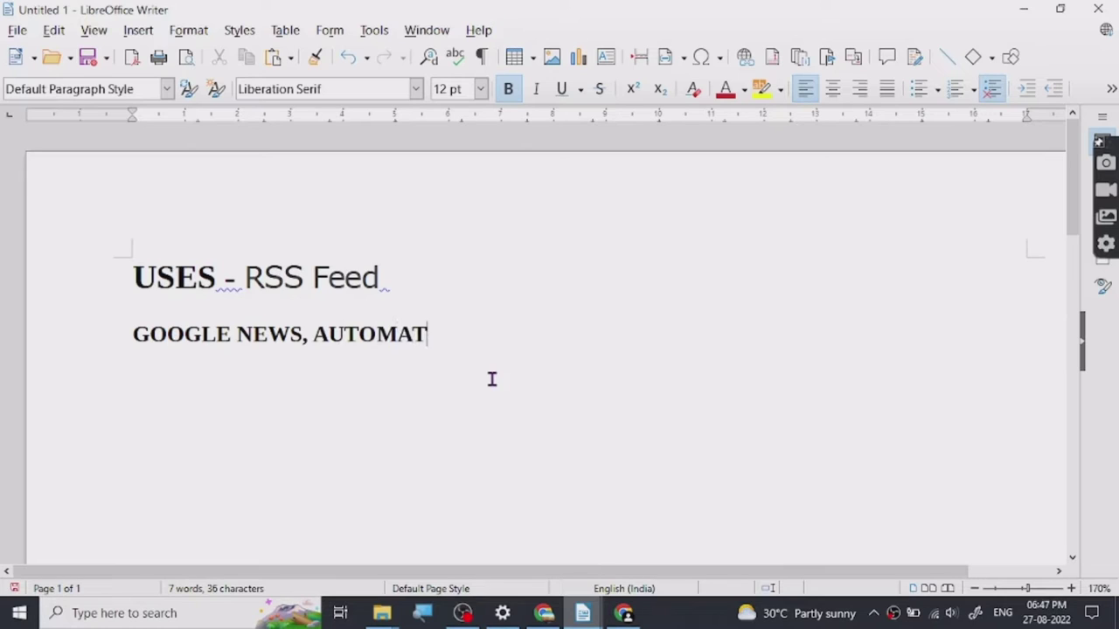
text(ION)
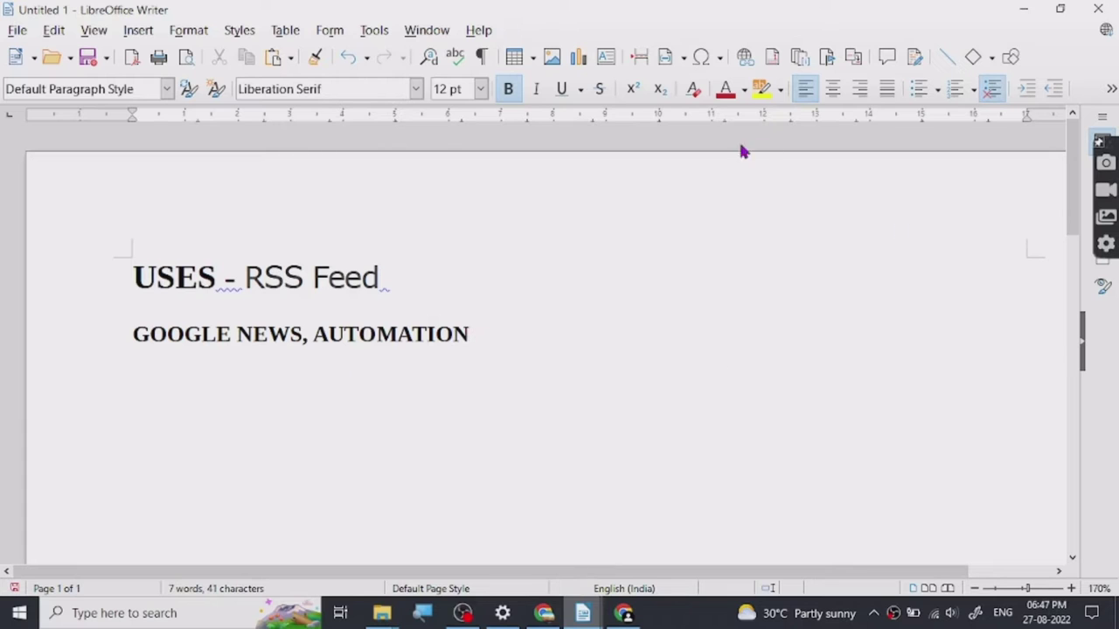
click(1024, 9)
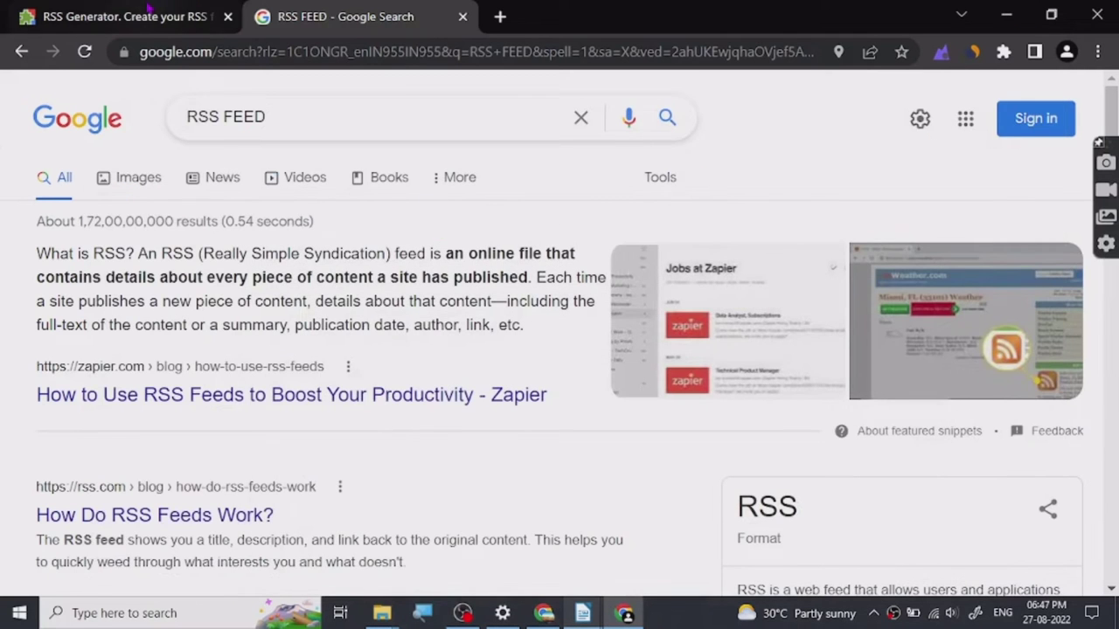
click(140, 16)
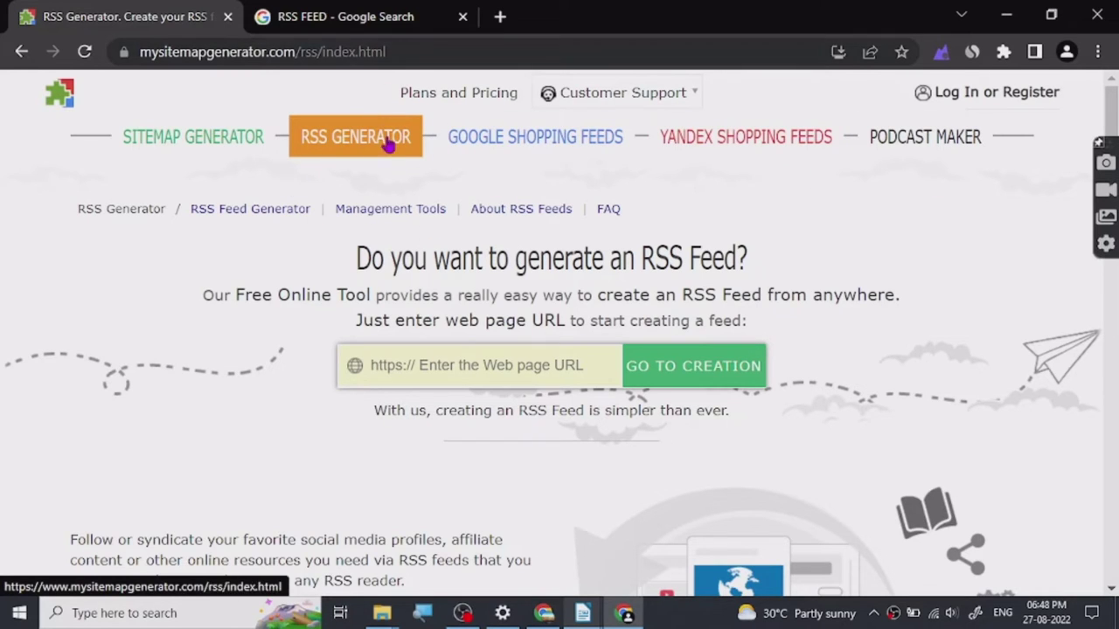
click(501, 368)
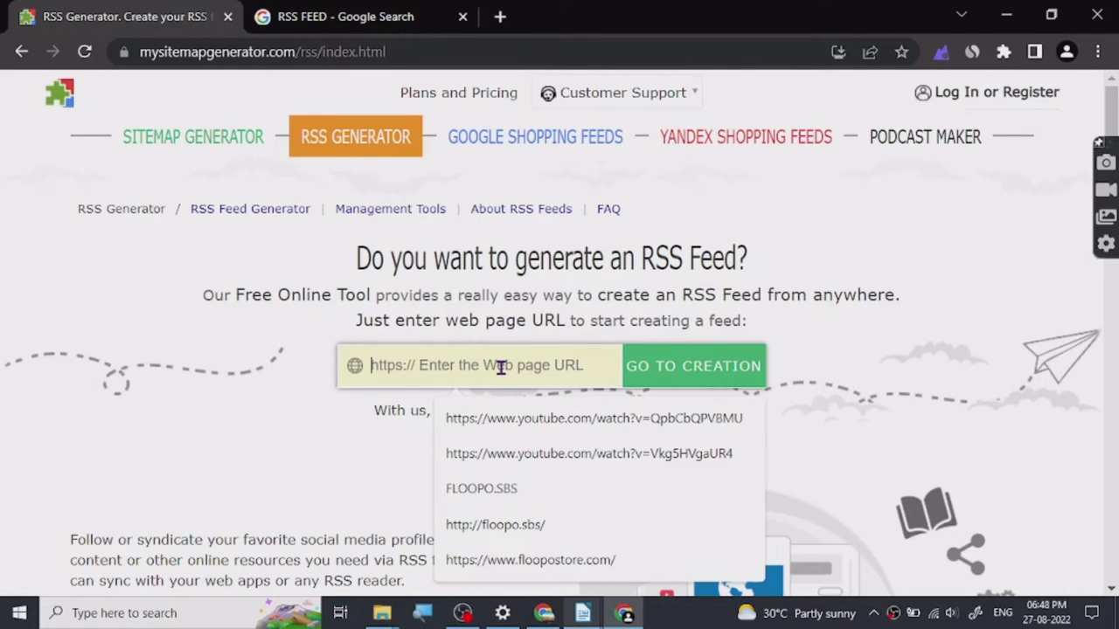
click(570, 557)
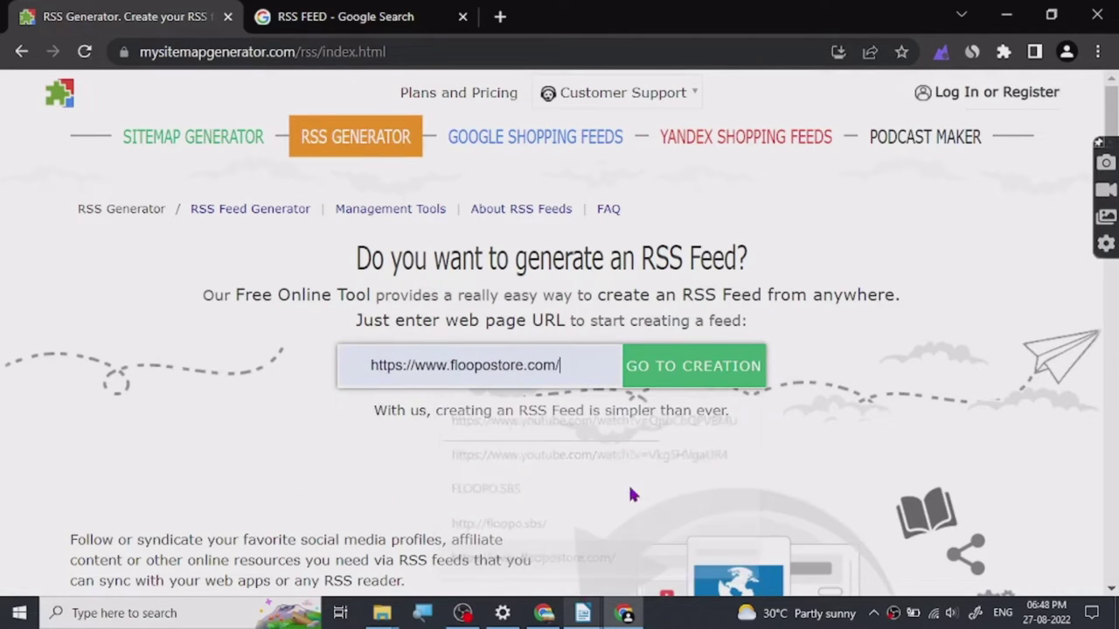
Step: View the Floopo Store dashboard in the other Chrome window, and return to the RSS generator
mouse_move(543, 612)
click(545, 538)
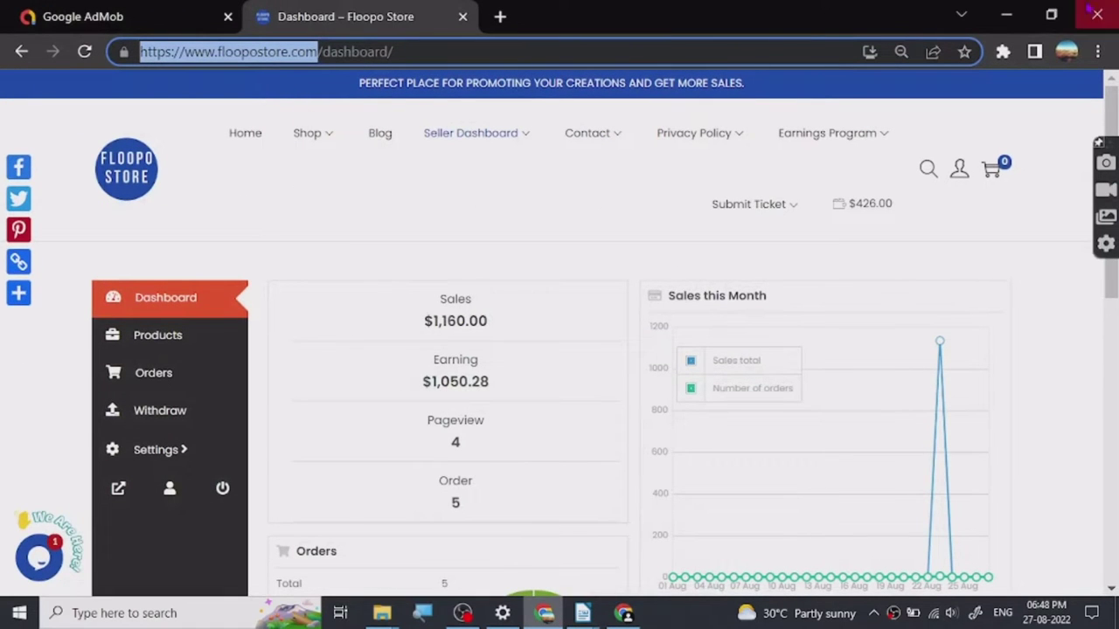
click(998, 13)
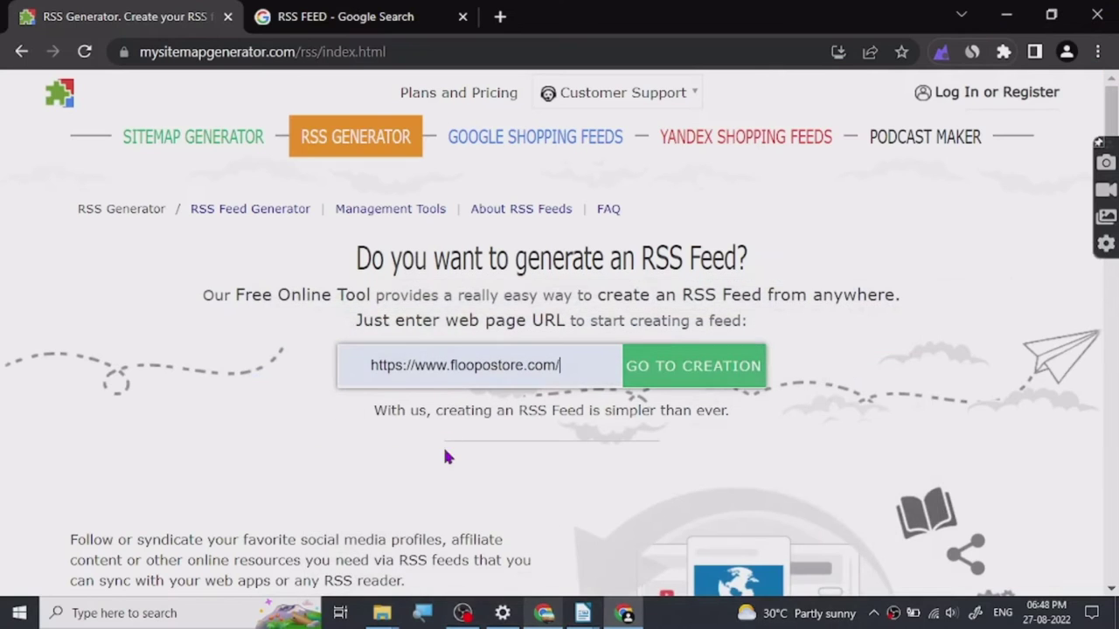
Step: Proceed to feed creation for the entered Floopo Store URL, fill in the CAPTCHA code and start the RSS generation
triple_click(443, 356)
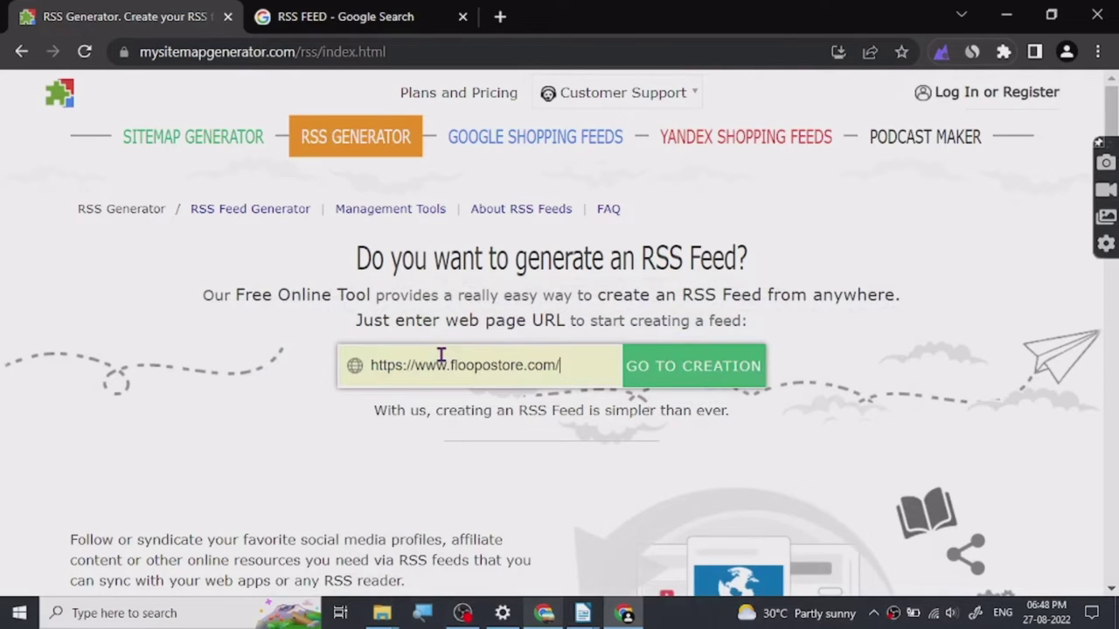
click(673, 384)
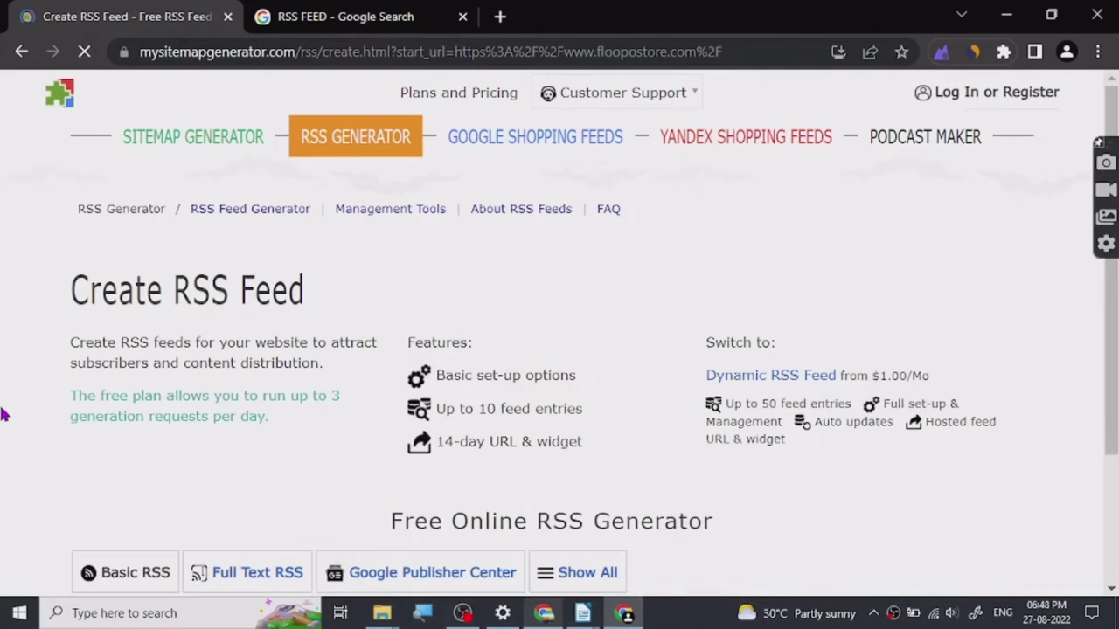
scroll(12, 300, down, 6)
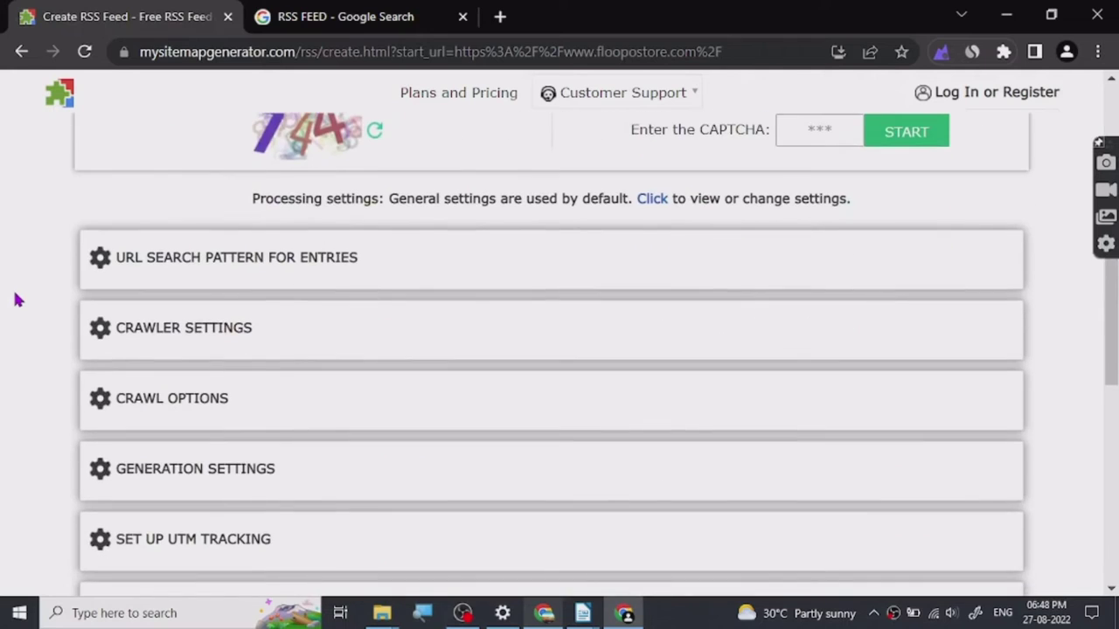
scroll(19, 300, up, 2)
click(790, 322)
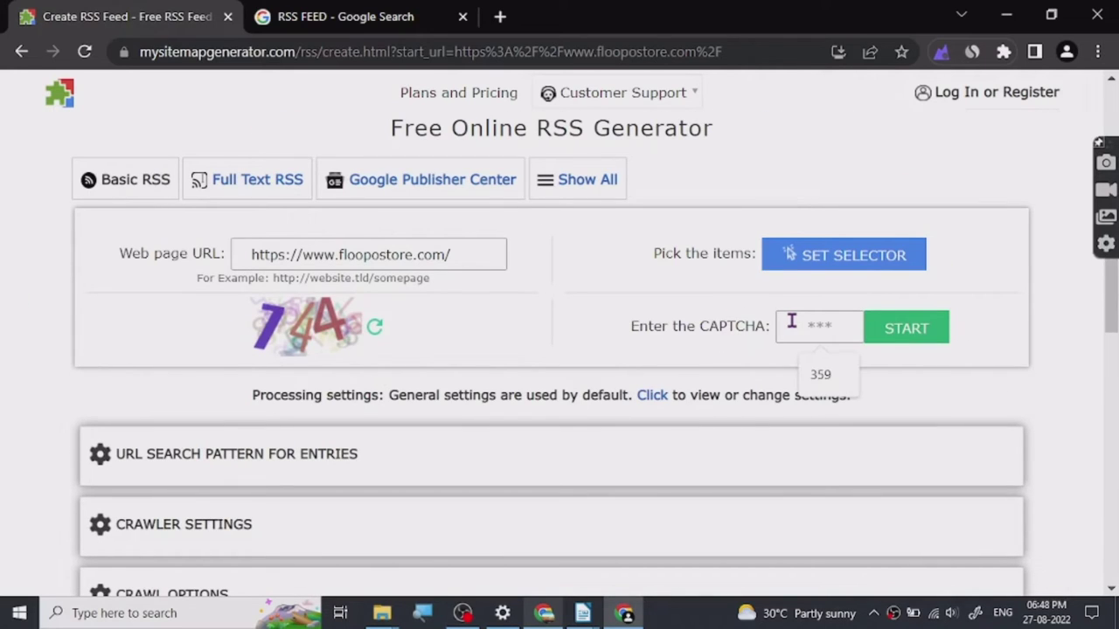
text(744)
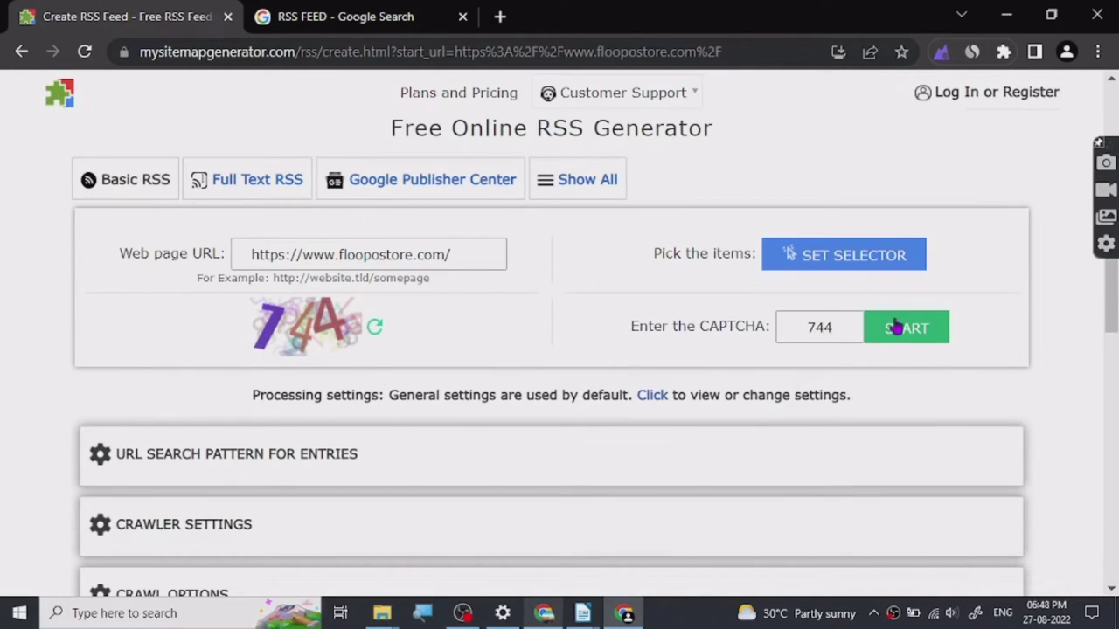
click(892, 325)
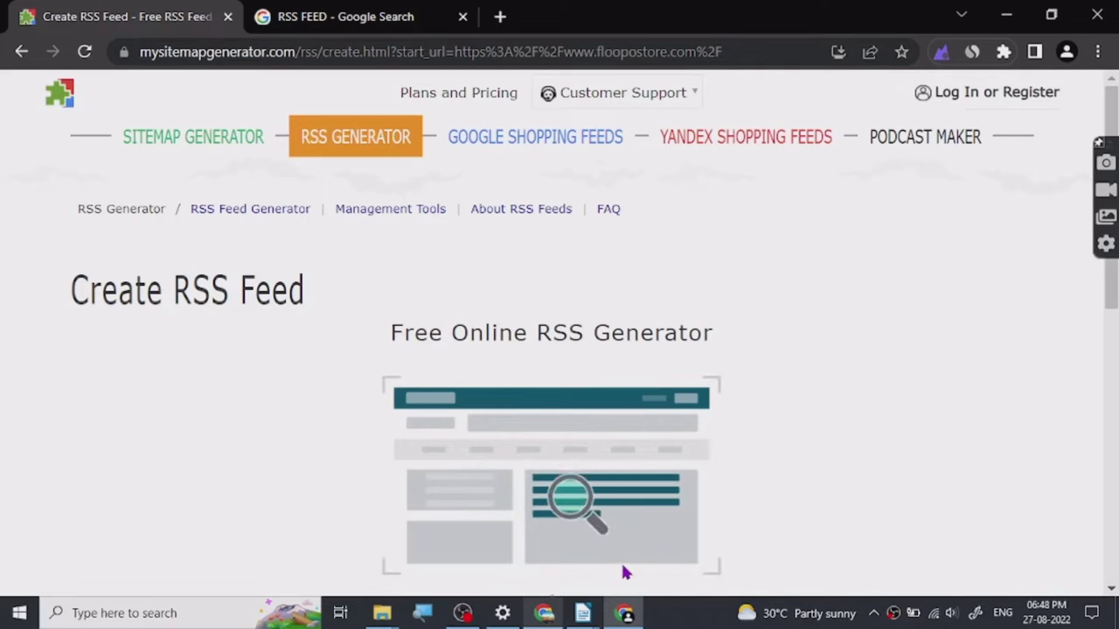
Step: Switch to the untitled Writer document and add the line "WP AUTOMATIC," below GOOGLE NEWS, AUTOMATION
mouse_move(583, 611)
click(645, 574)
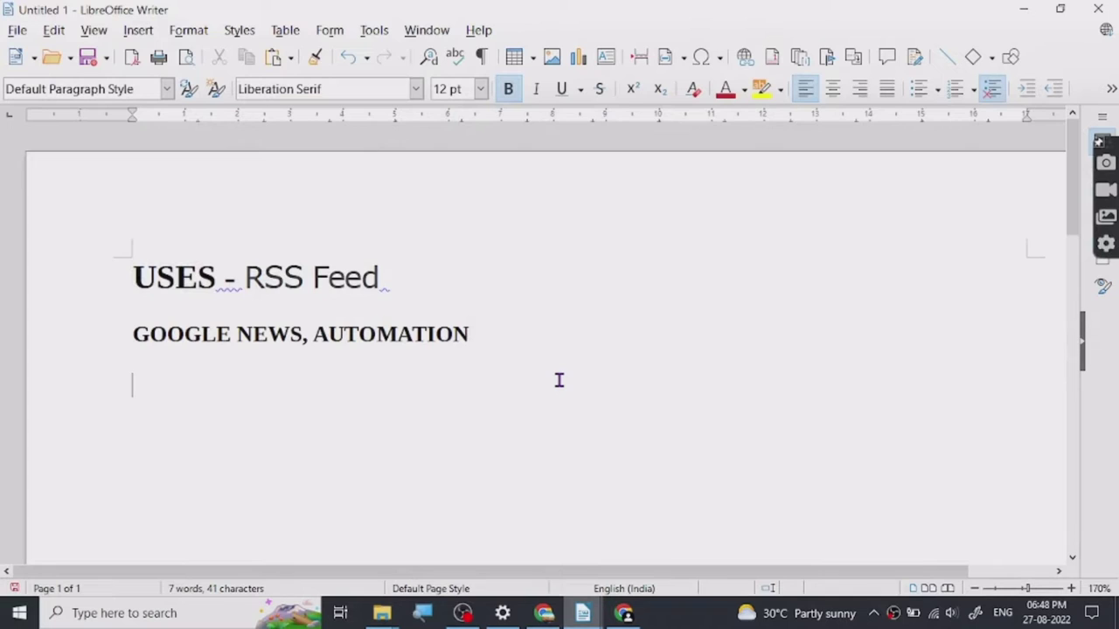
text(WPP)
key(BackSpace)
text(AUTO)
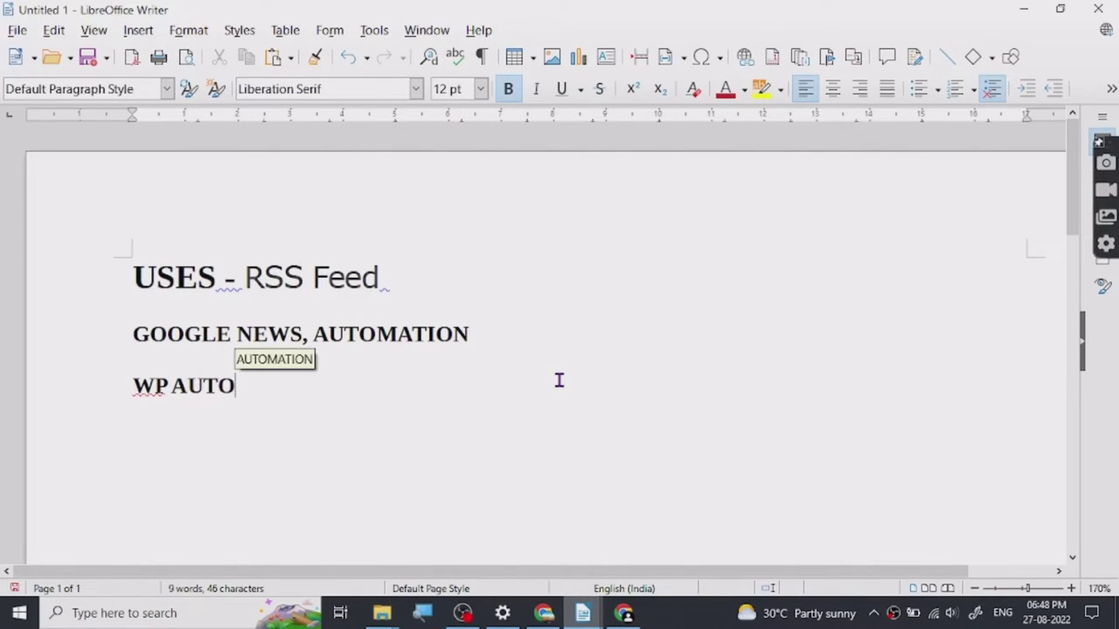
text(MATIC,)
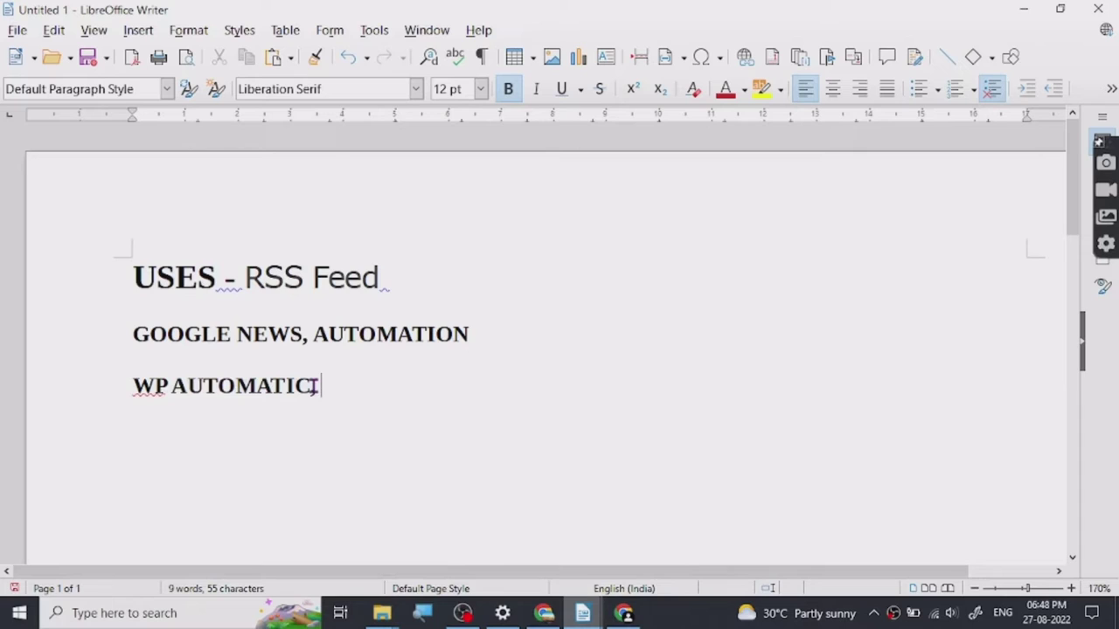
Step: Set the WP AUTOMATIC line to 14 pt and replace its trailing comma with " - "
triple_click(220, 387)
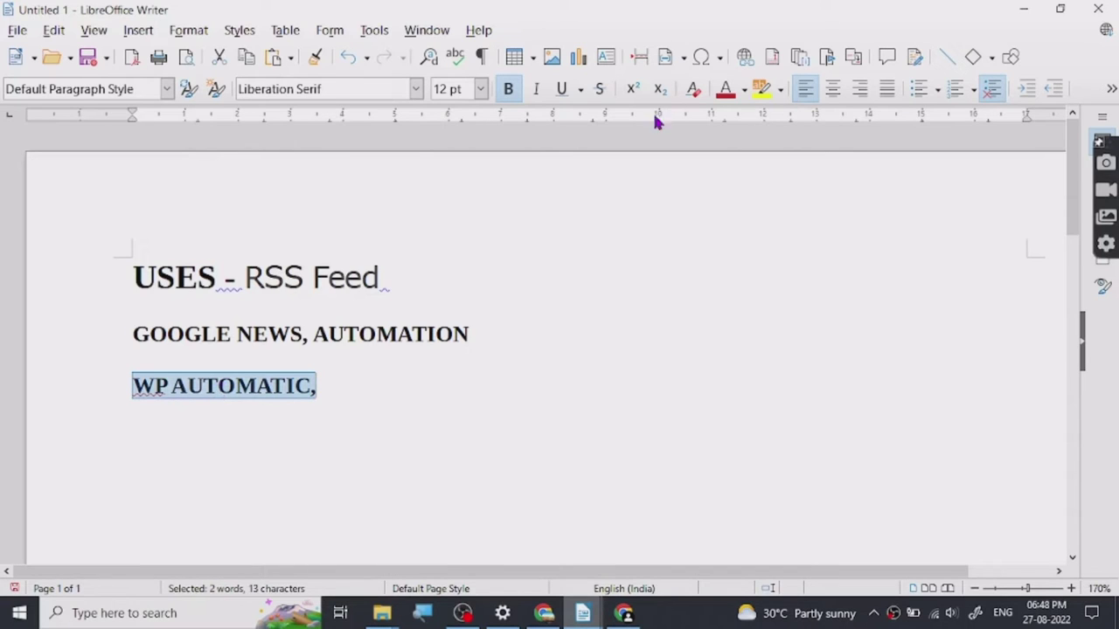
click(479, 90)
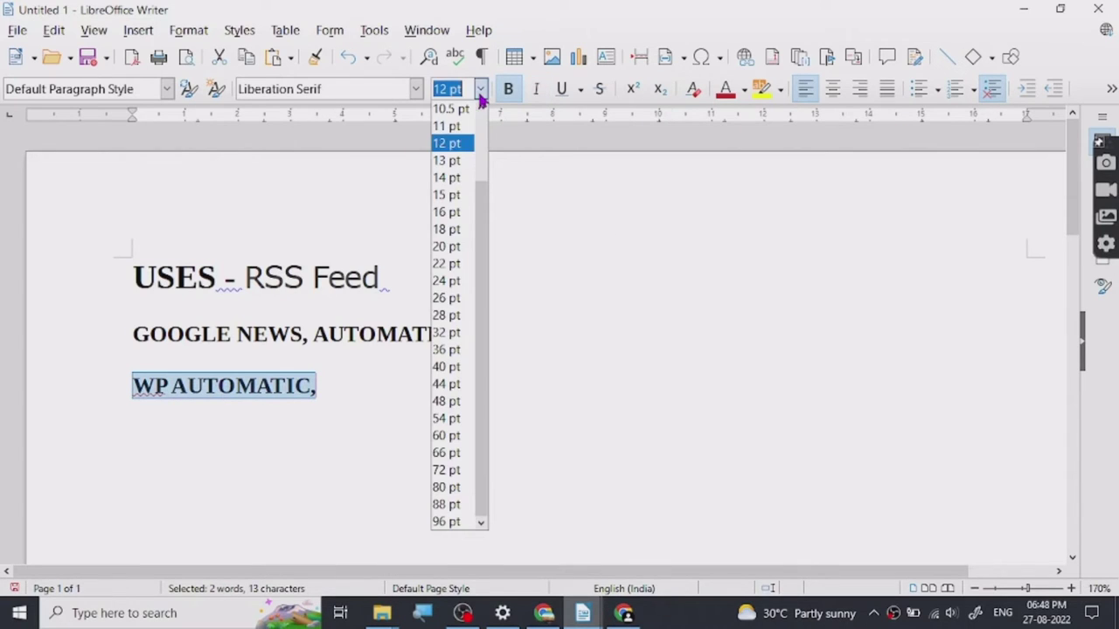
click(459, 178)
click(401, 398)
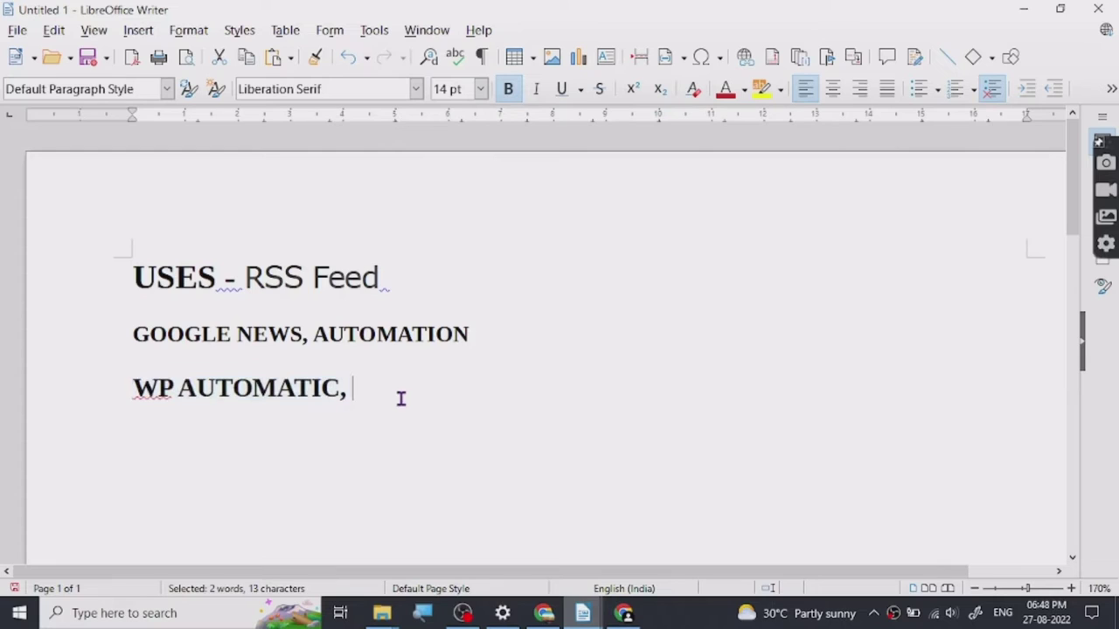
text(- )
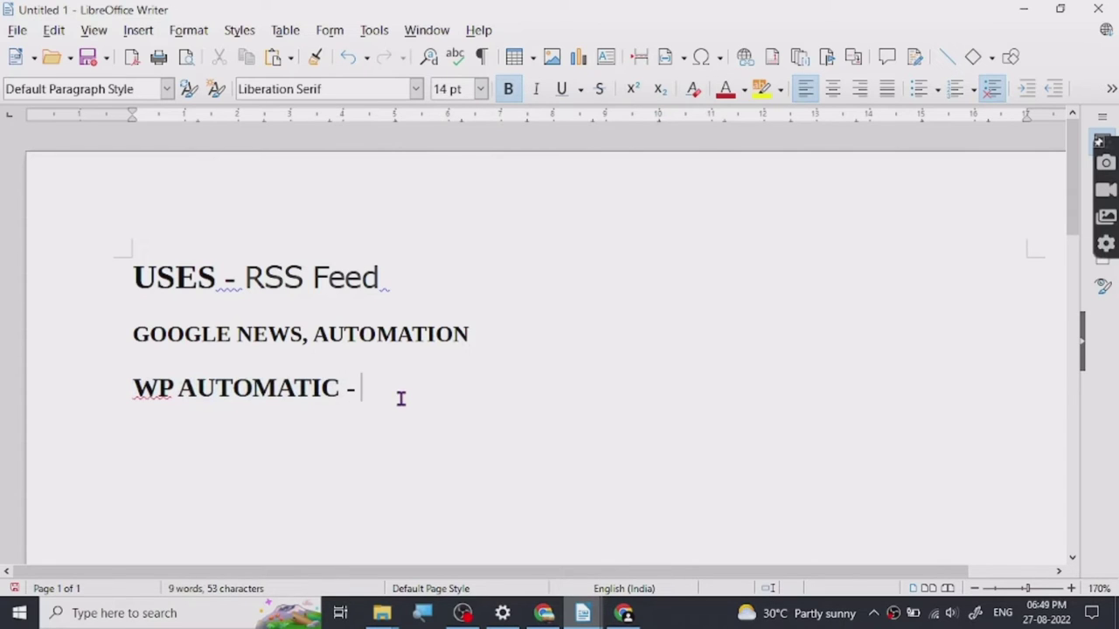
text(AUTO)
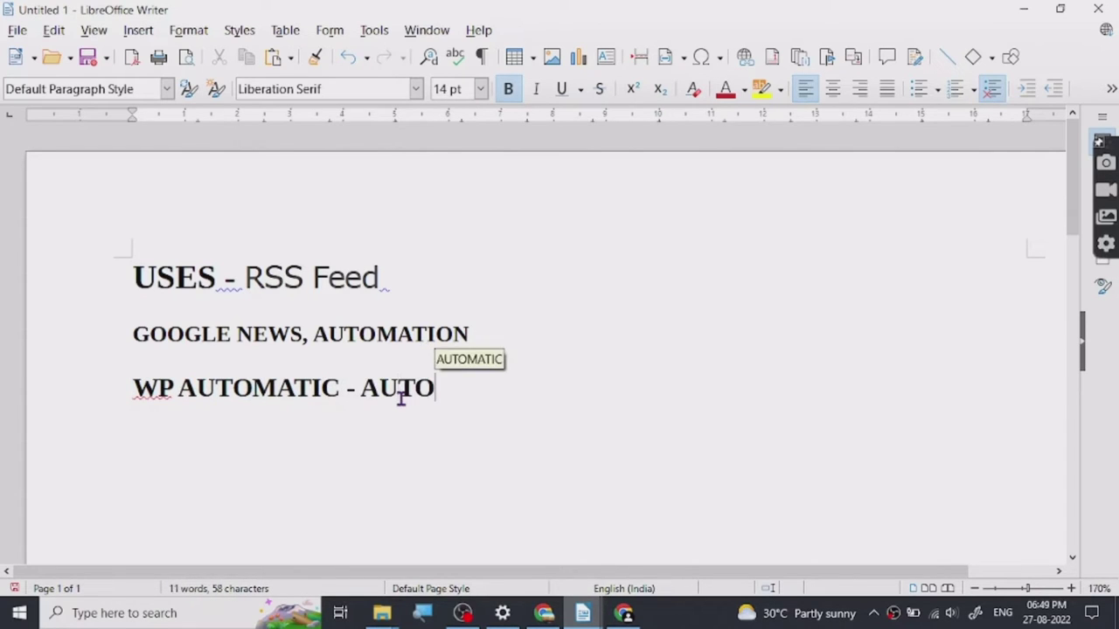
key(BackSpace)
key(BackSpace)
key(BackSpace)
key(BackSpace)
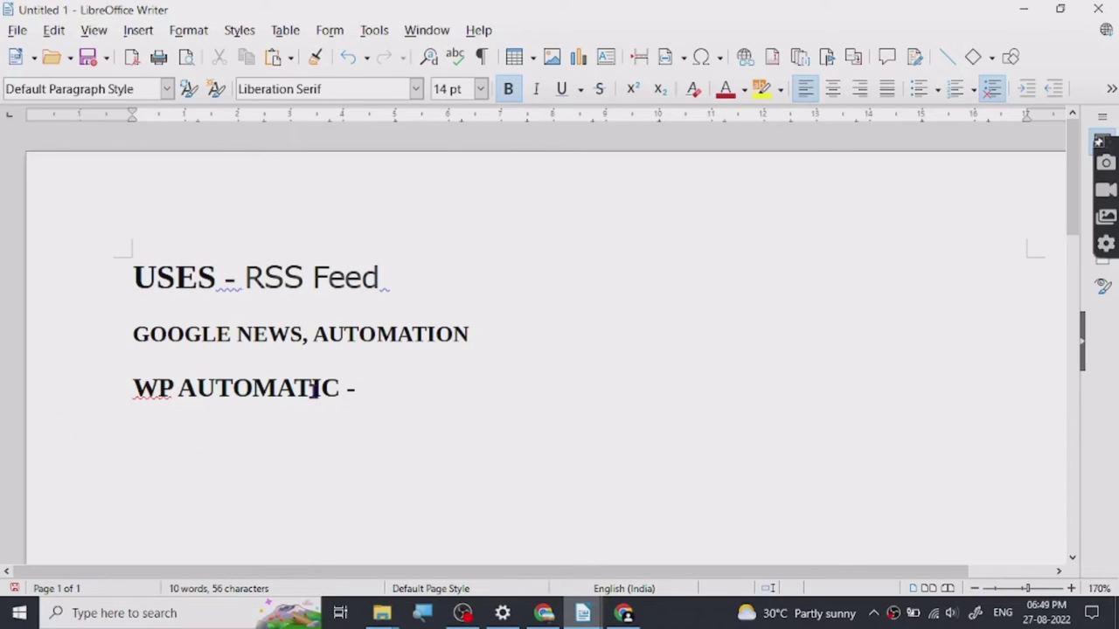
key(ctrl+shift+Left)
key(ctrl+shift+Left)
key(ctrl+shift+Left)
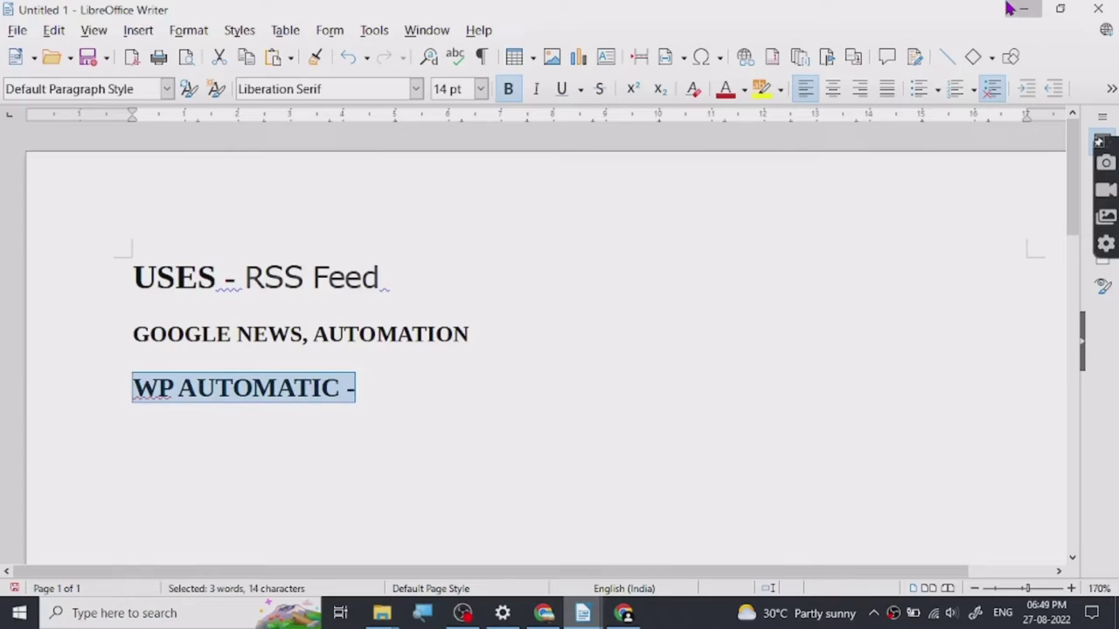
Step: Return to the RSS Generator results in Chrome and copy the Feed Share Link
click(1023, 9)
scroll(440, 300, down, 7)
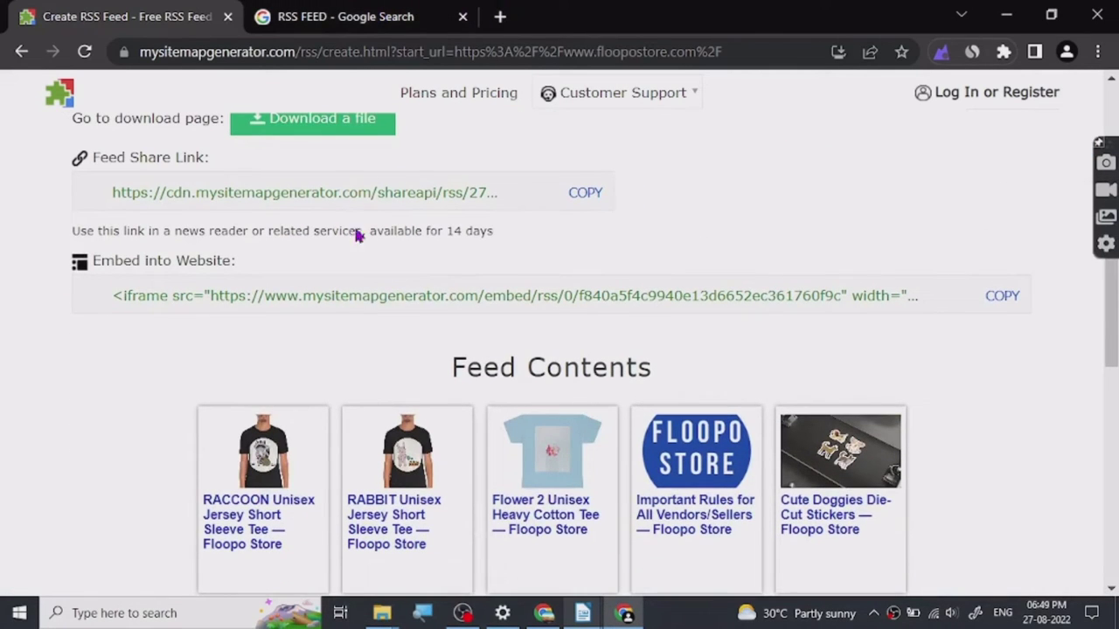
scroll(165, 253, up, 2)
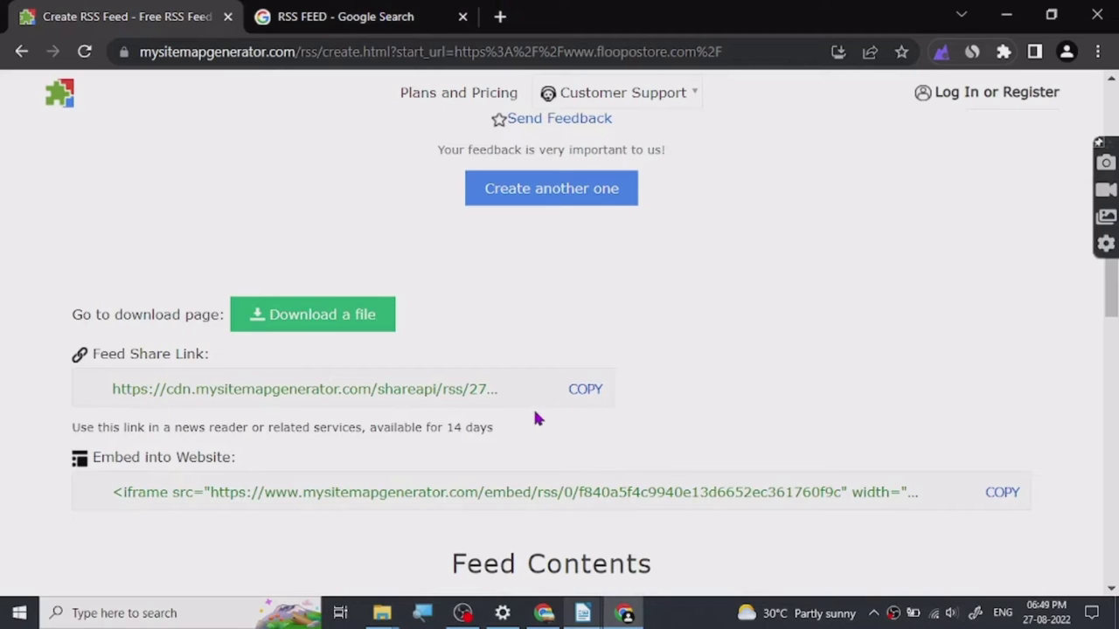
click(581, 395)
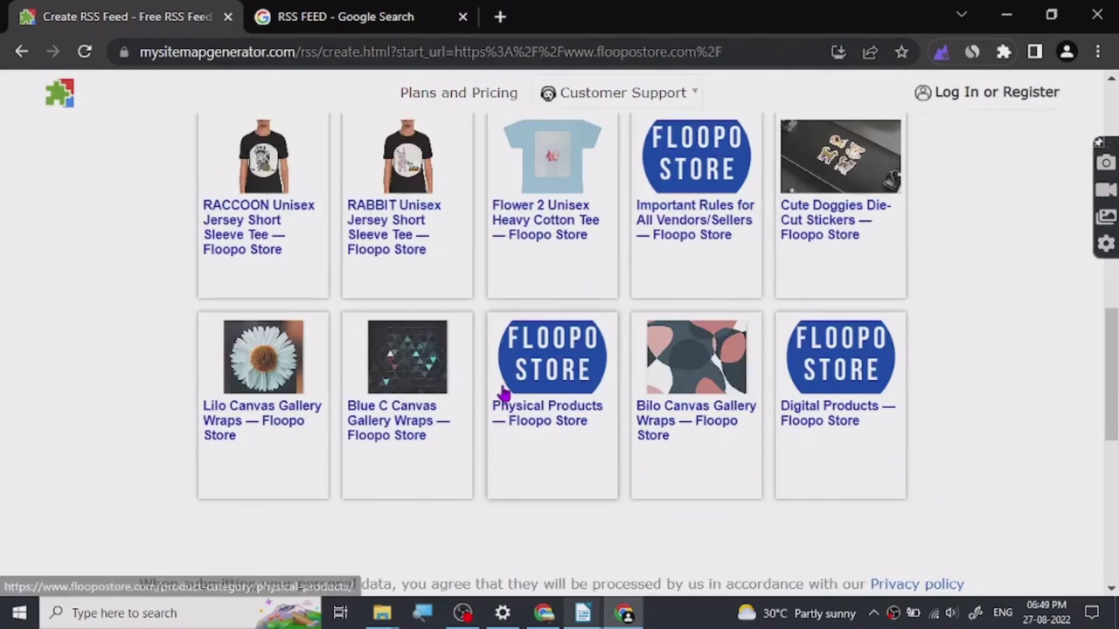
Step: Load the copied feed share link in a new browser tab and look through the Floopo Store feed items
scroll(263, 267, up, 3)
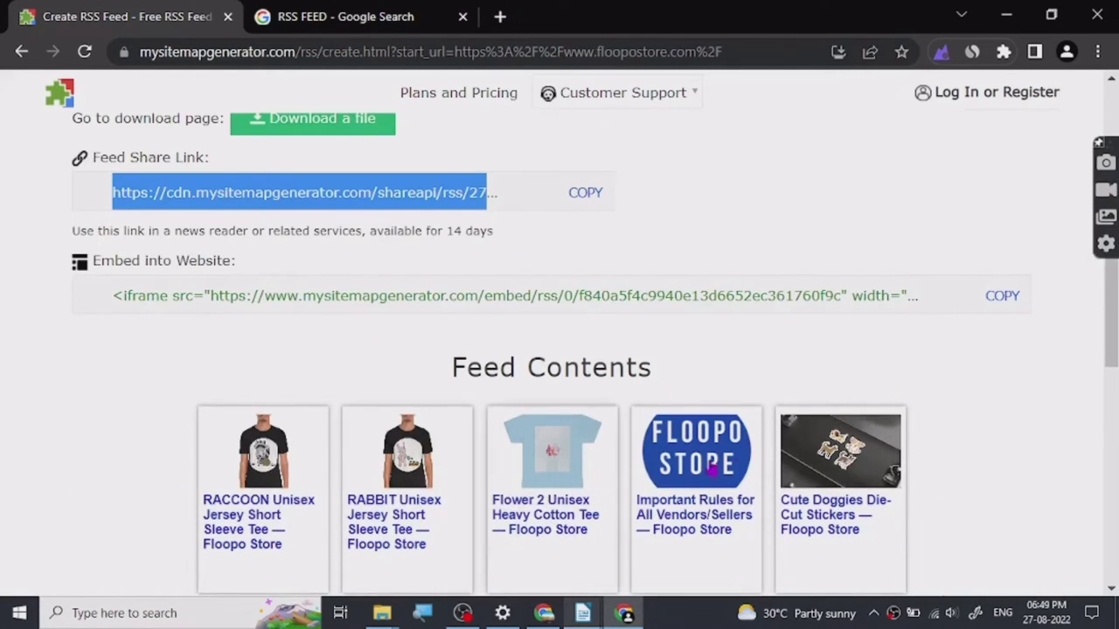
scroll(361, 370, down, 3)
scroll(535, 358, up, 3)
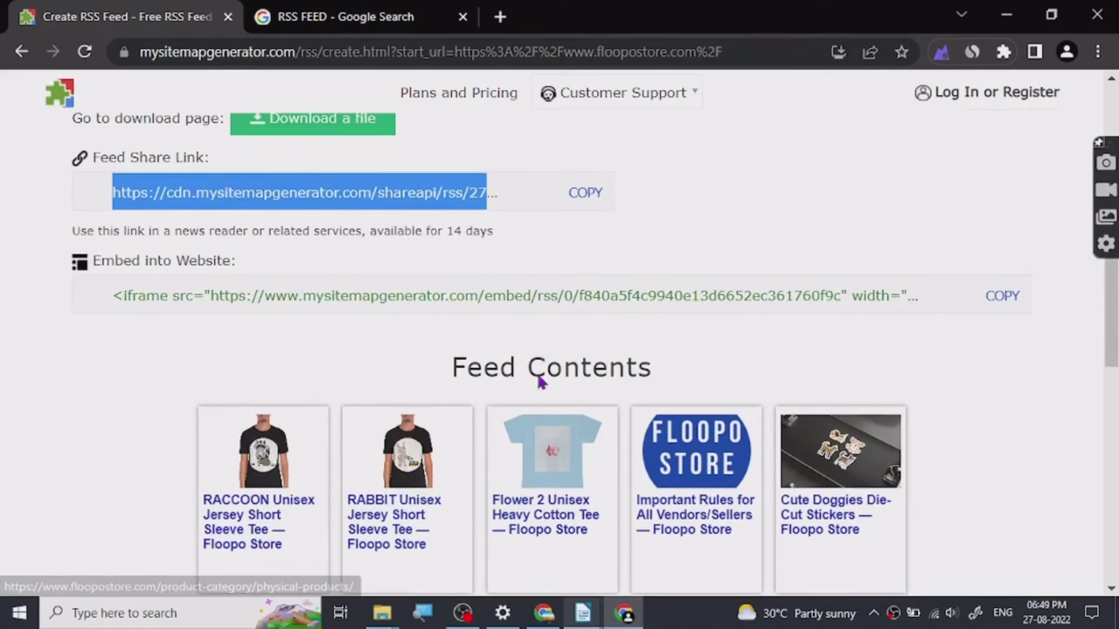
scroll(201, 419, up, 5)
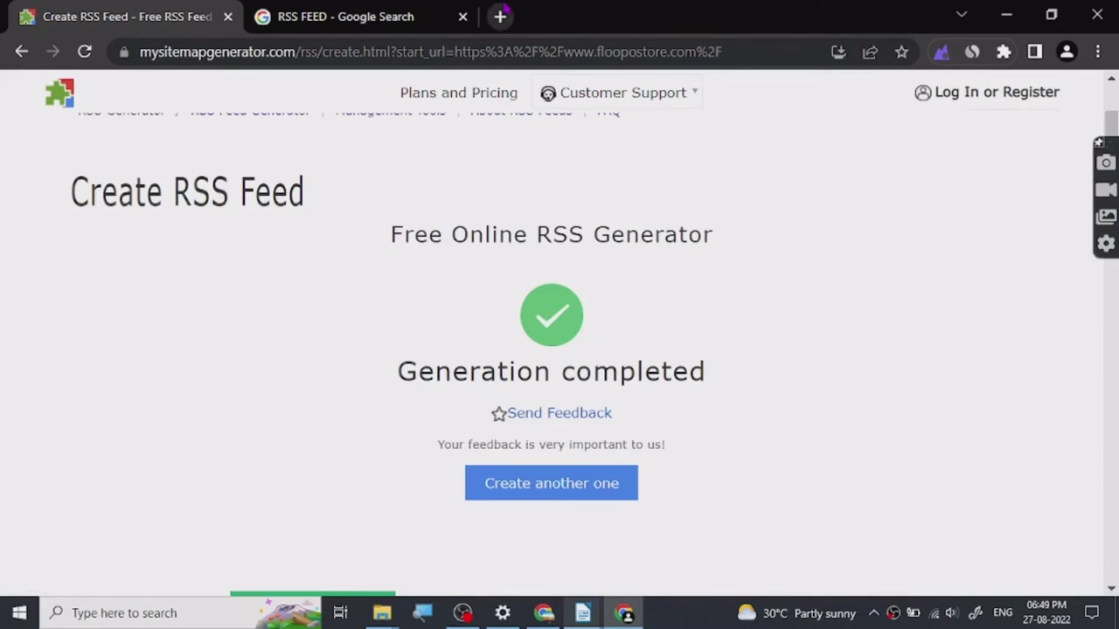
click(502, 14)
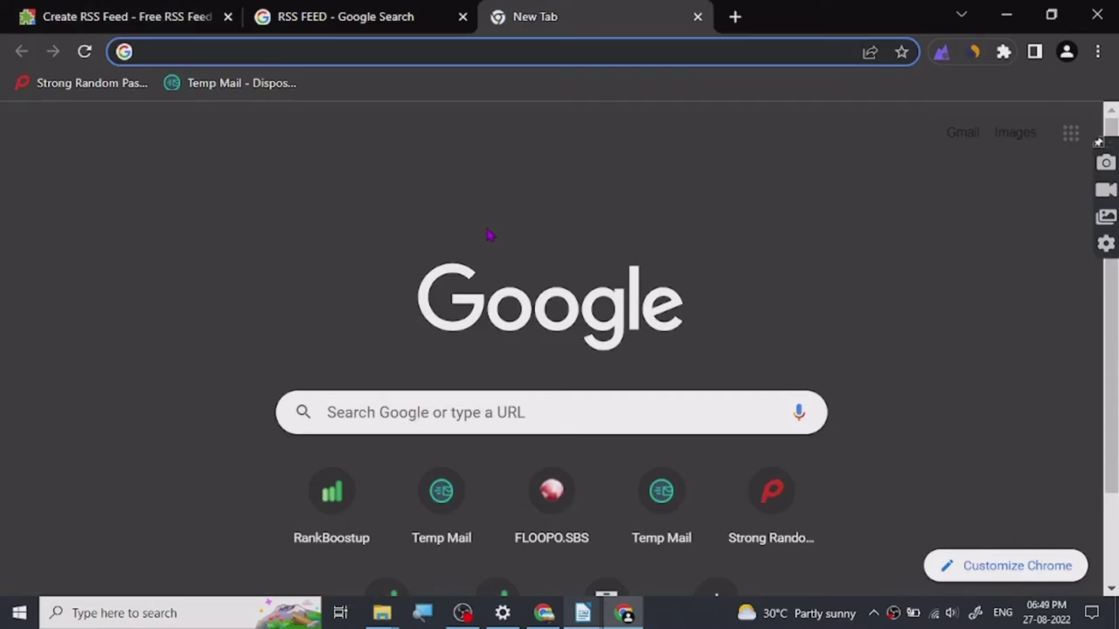
key(ctrl+v)
key(Return)
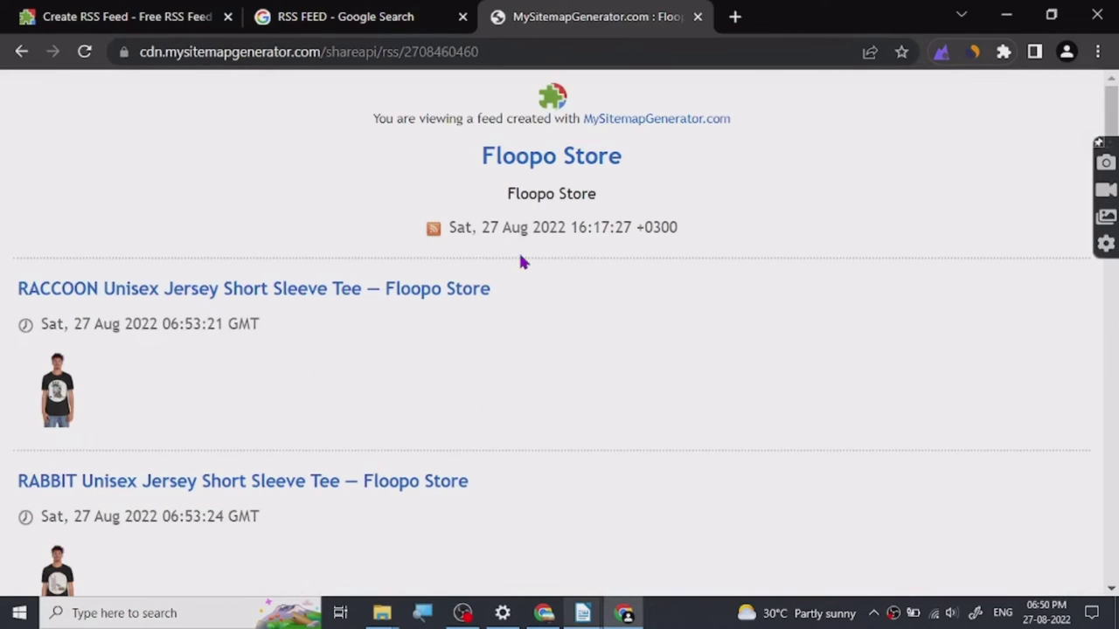
scroll(516, 262, down, 2)
scroll(503, 274, down, 15)
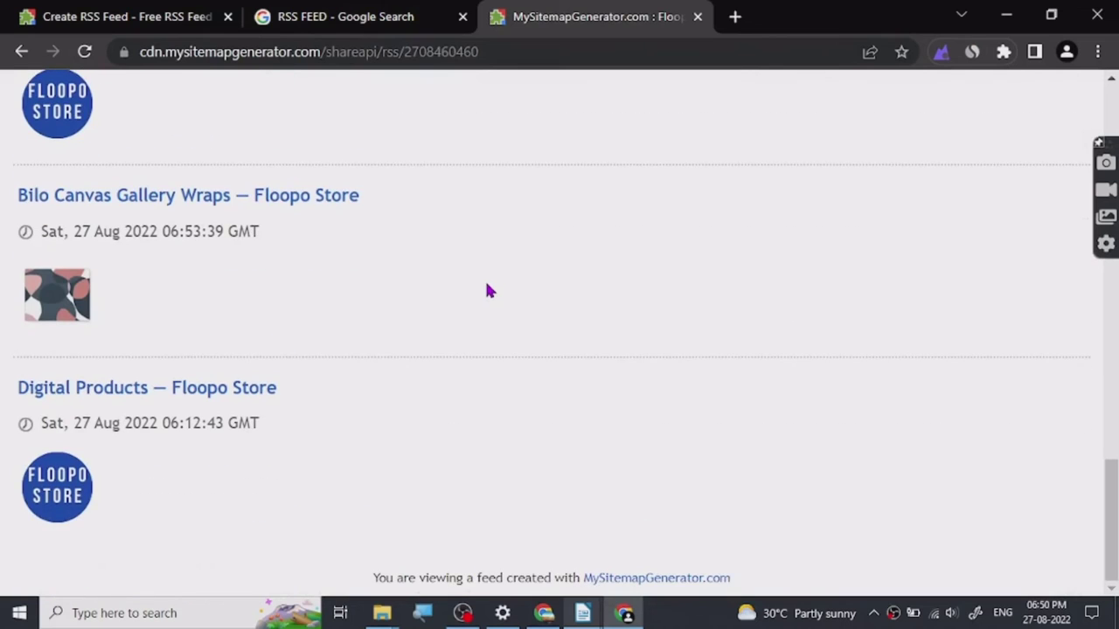
scroll(488, 306, up, 15)
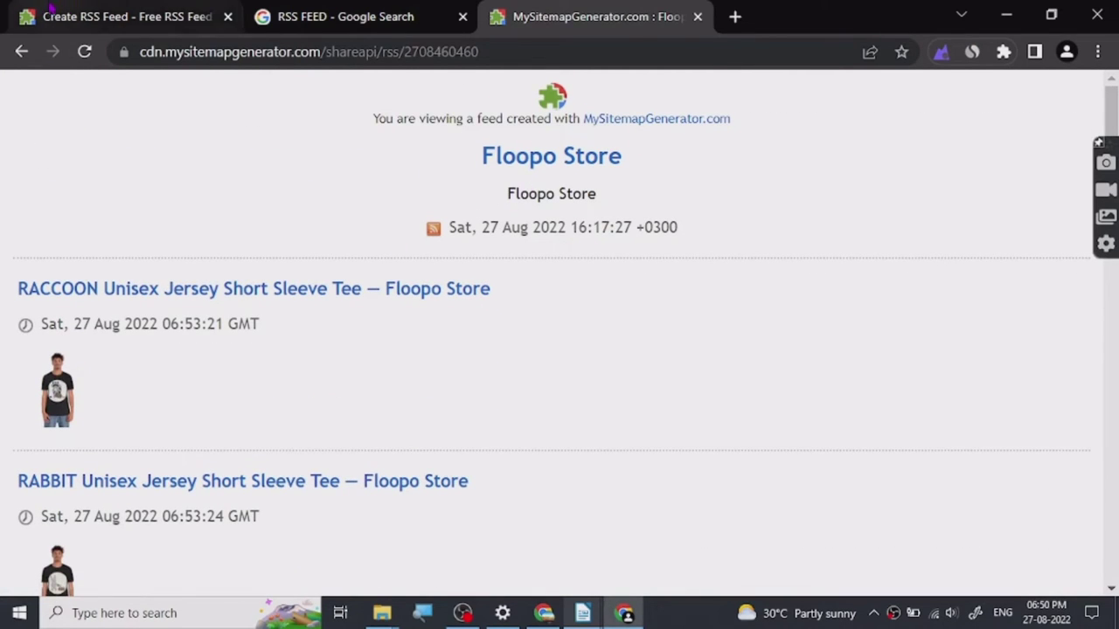
Step: Go from the RSS generation results to the file download page and download feed.rss
key(ctrl+Tab)
scroll(378, 336, down, 3)
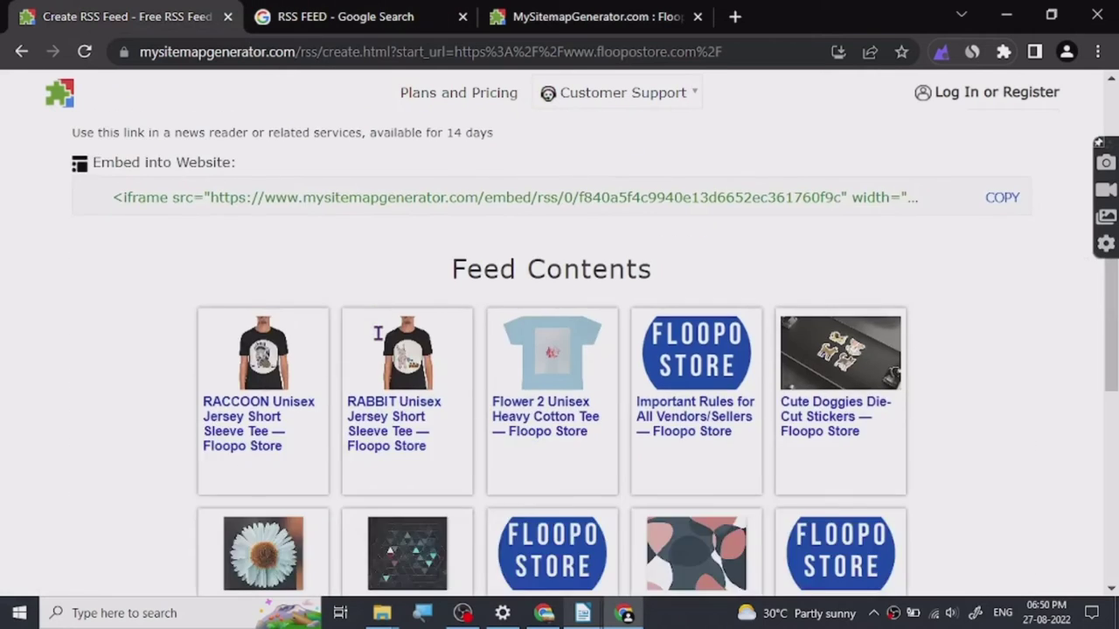
scroll(377, 336, up, 5)
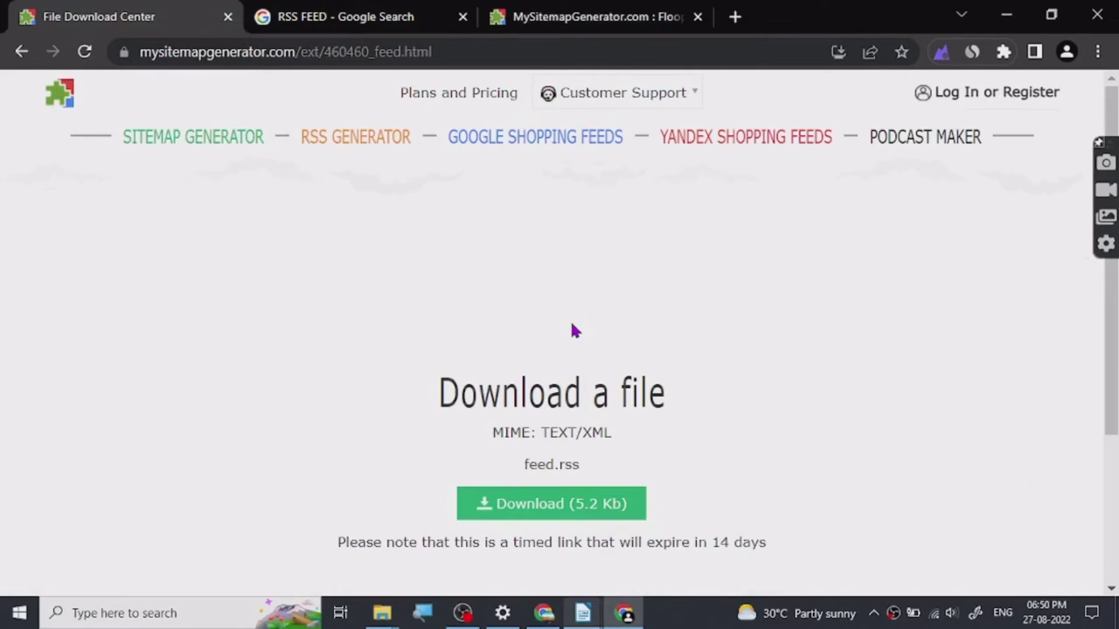
scroll(516, 350, down, 3)
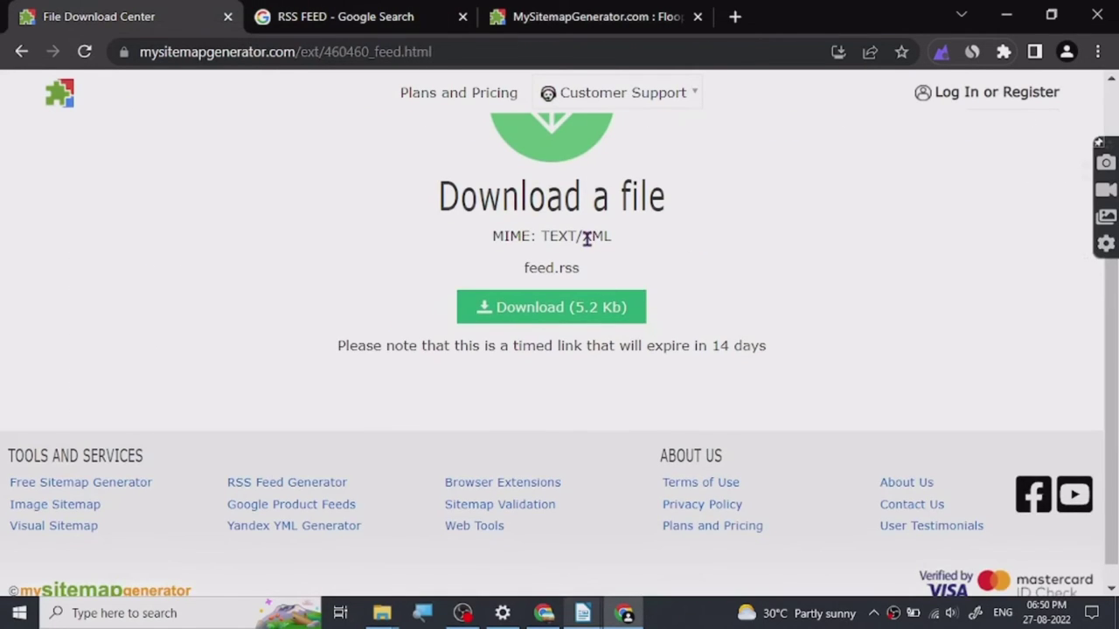
click(520, 306)
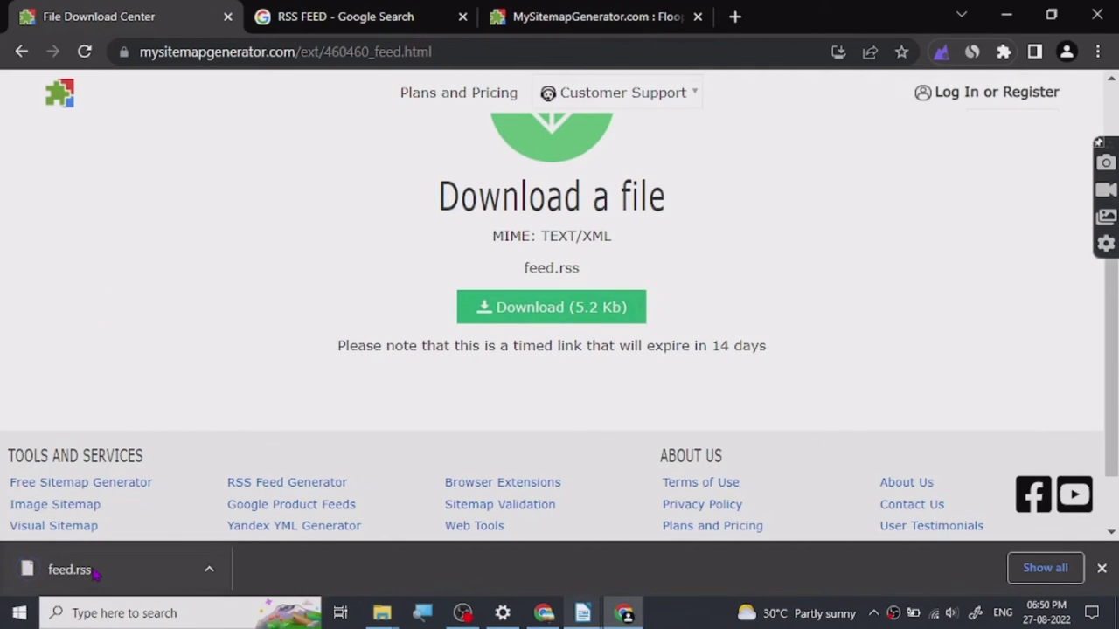
Step: Try to open the downloaded feed.rss file and dismiss the app chooser
click(96, 573)
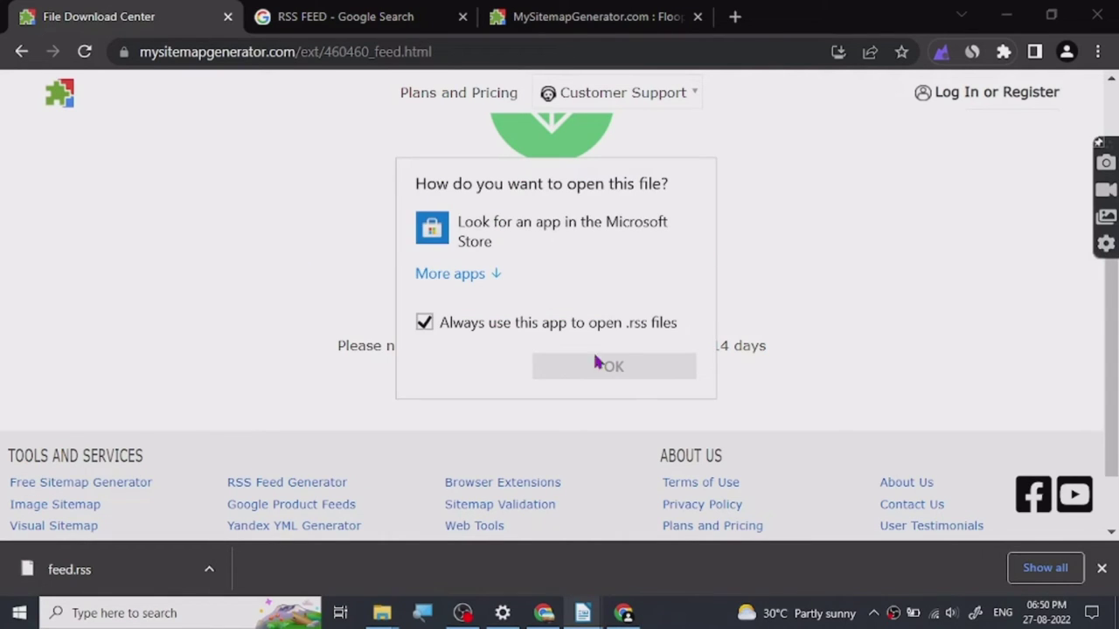
click(170, 242)
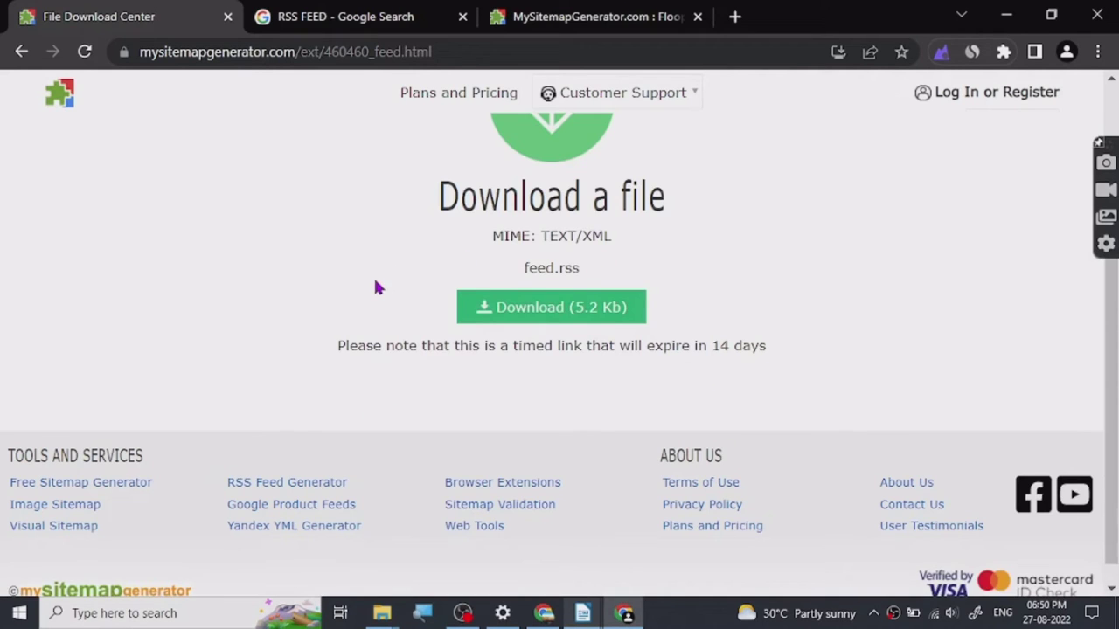
scroll(376, 288, up, 3)
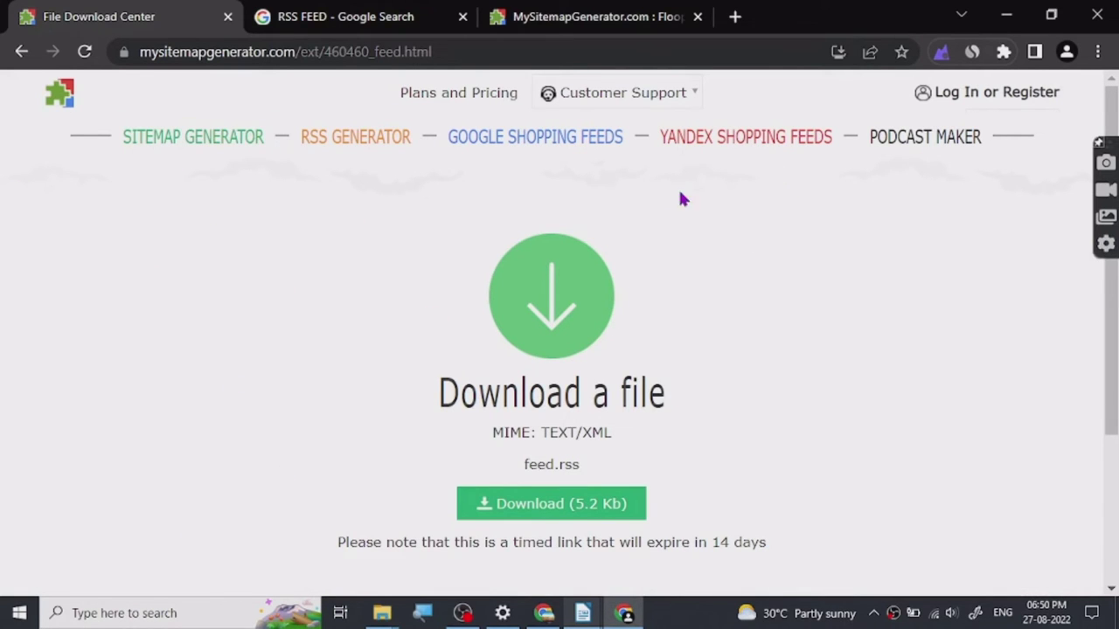
Step: Review the Google results for RSS FEED and return to the File Download Center page
click(336, 8)
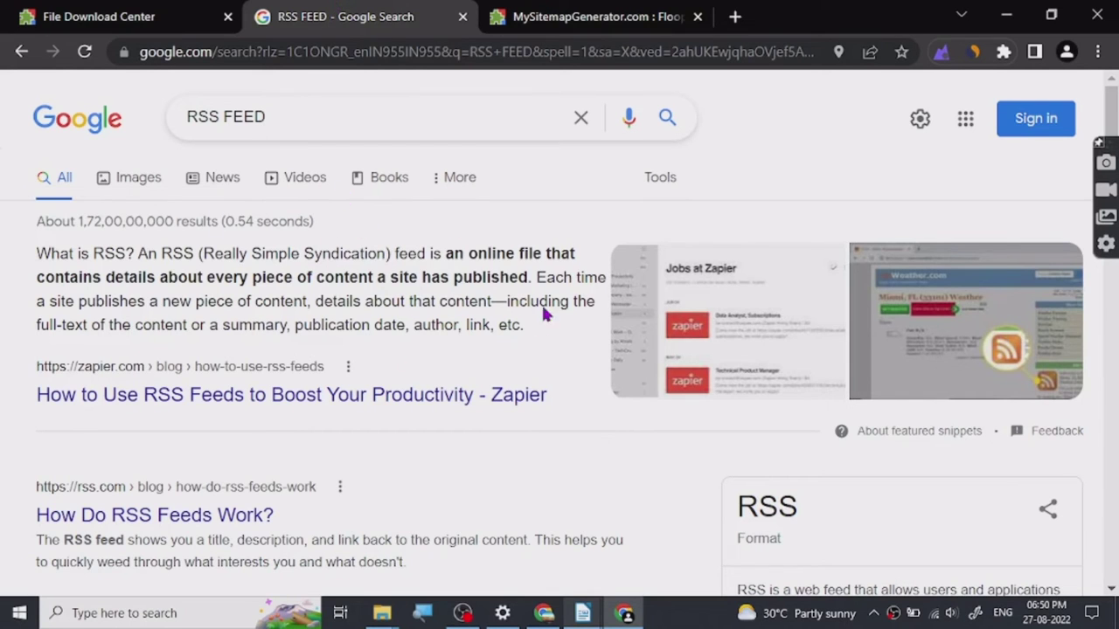
scroll(542, 313, down, 3)
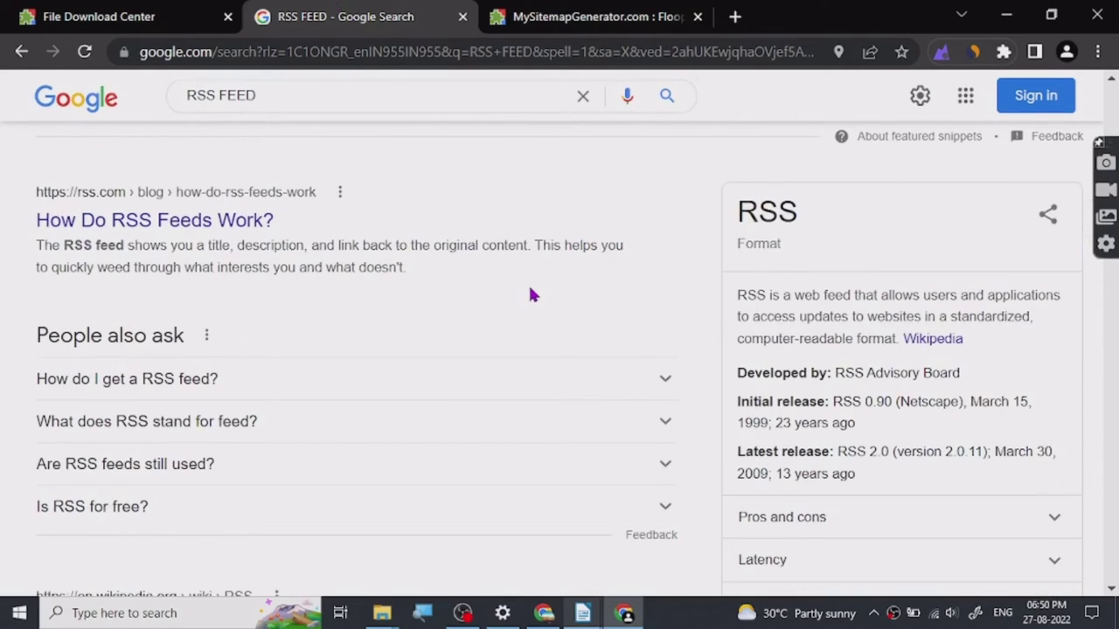
scroll(528, 282, up, 3)
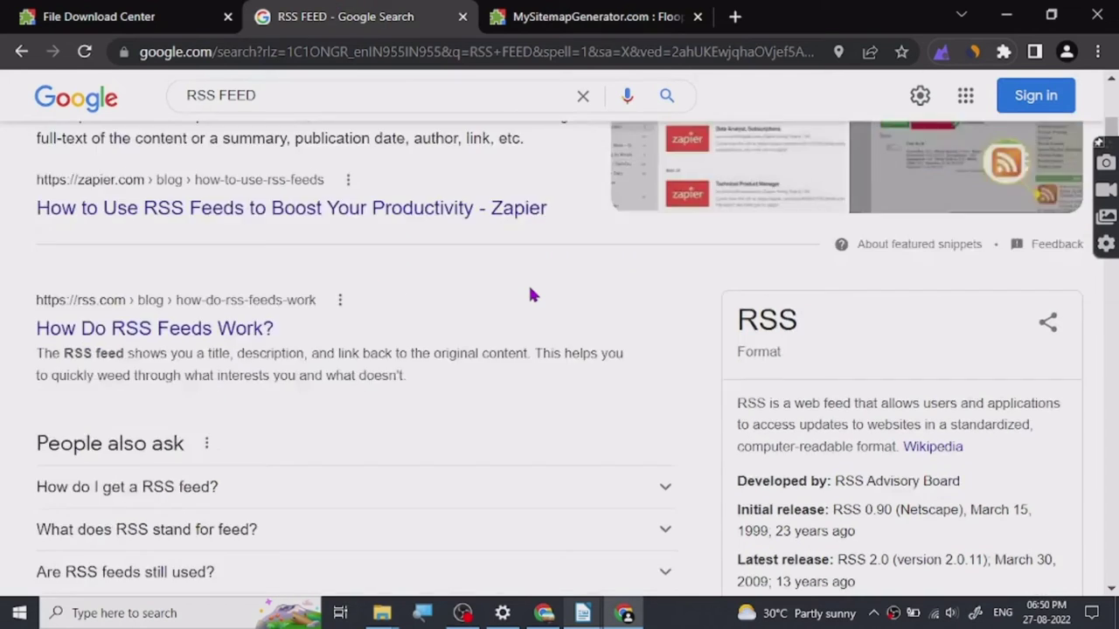
click(68, 19)
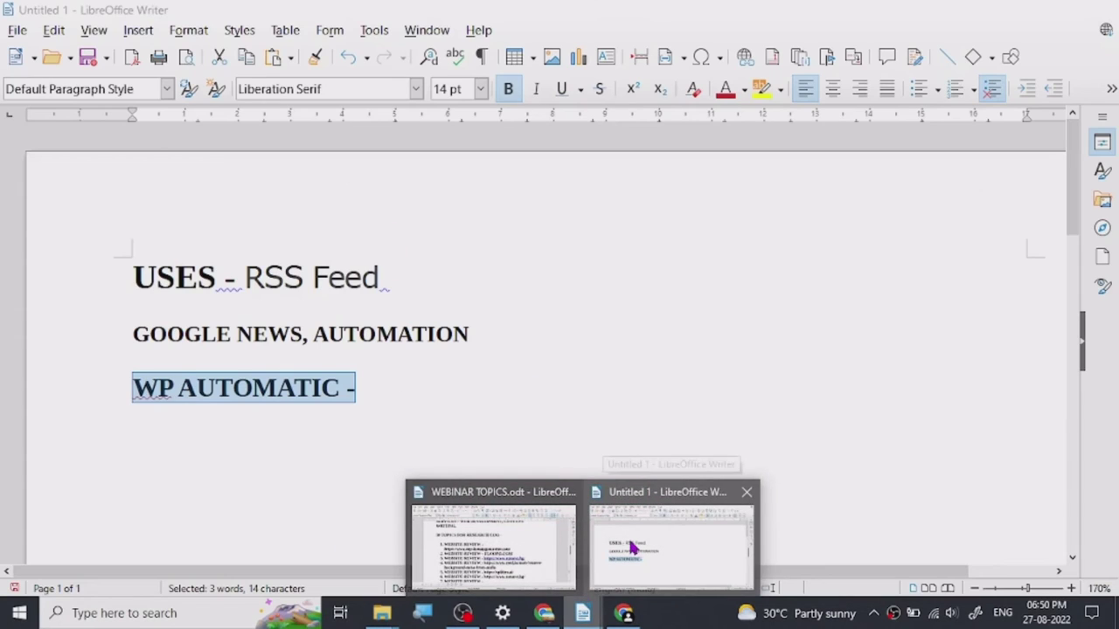
Step: View the RSS Feed uses in the untitled Writer document and go back to Chrome
click(636, 558)
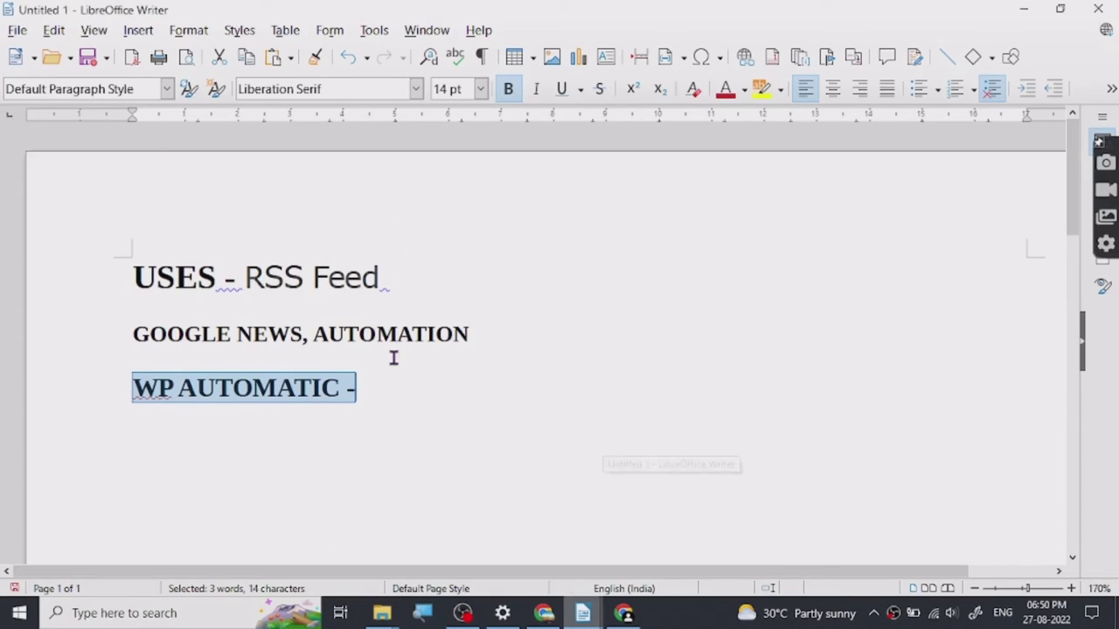
click(398, 374)
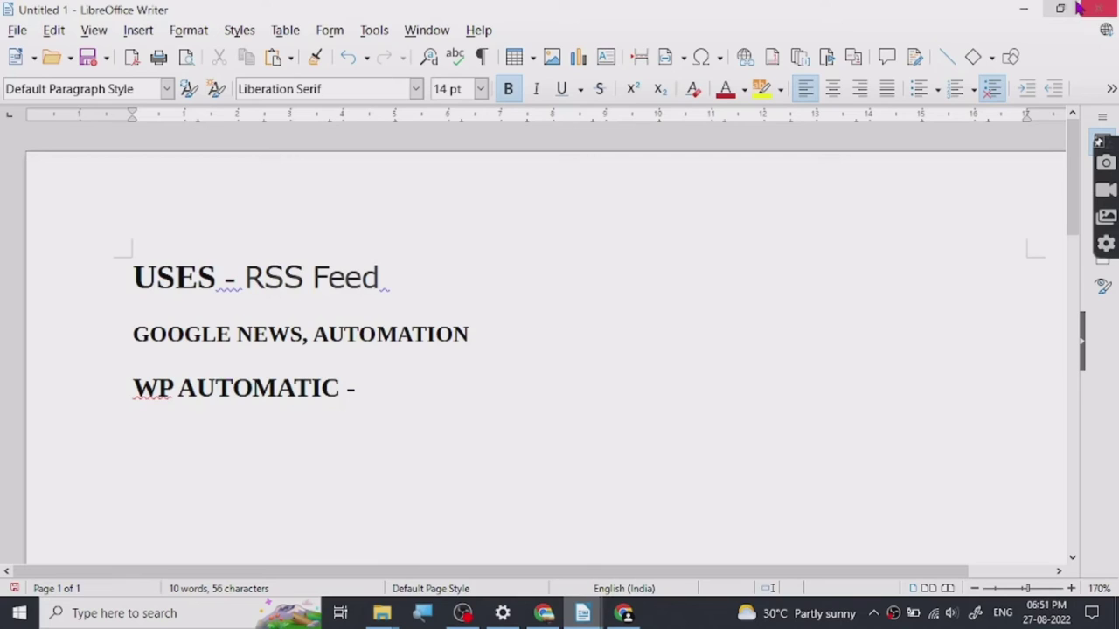
click(1024, 9)
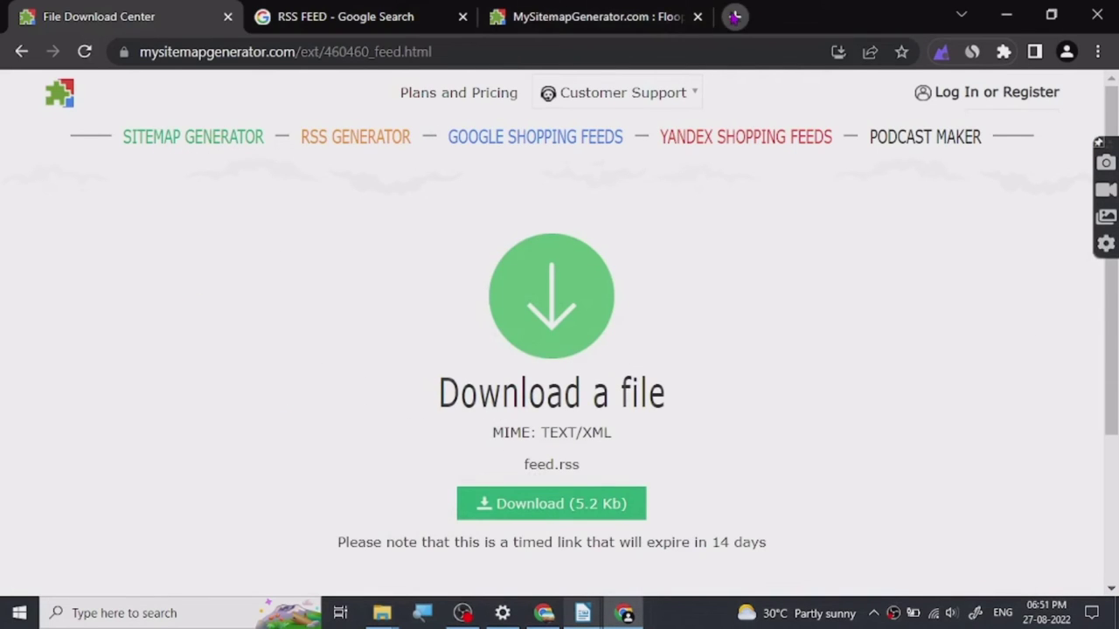
Step: Search Google for RSS AUTO BLOG in a new tab and open the codeinwp article on the best auto-blogging plugins
click(734, 16)
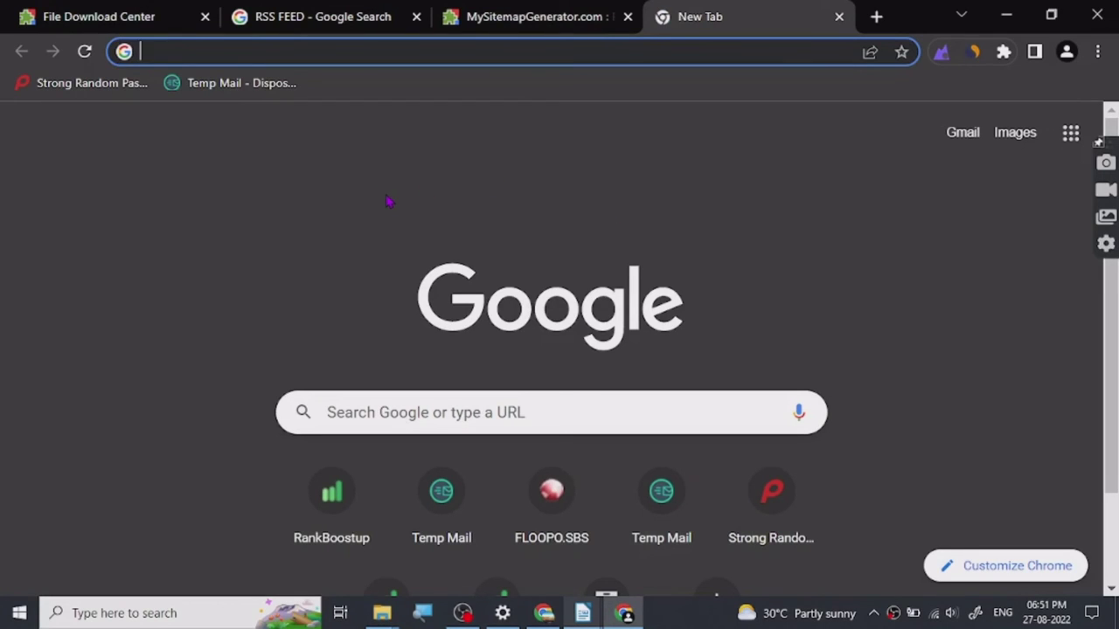
text(A)
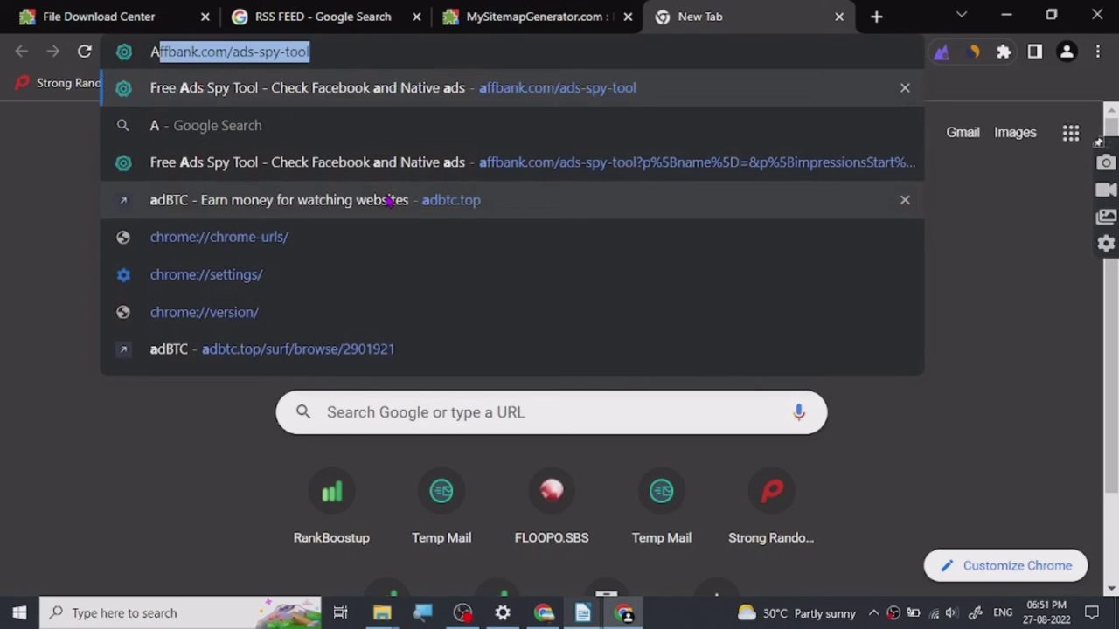
key(BackSpace)
key(BackSpace)
text(RE)
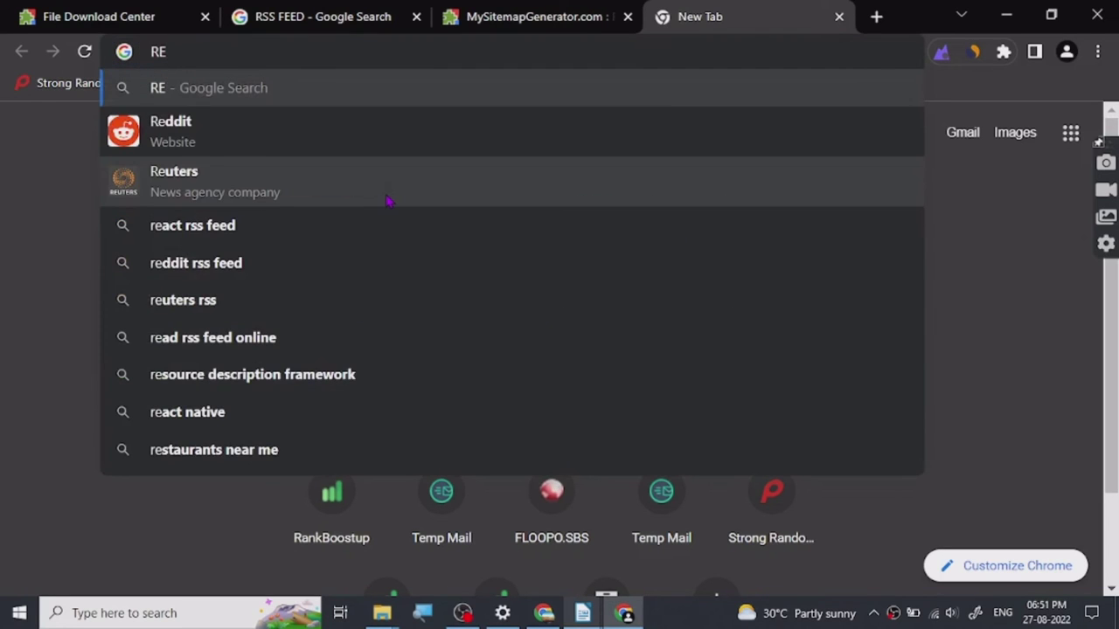
key(BackSpace)
text(SS AU)
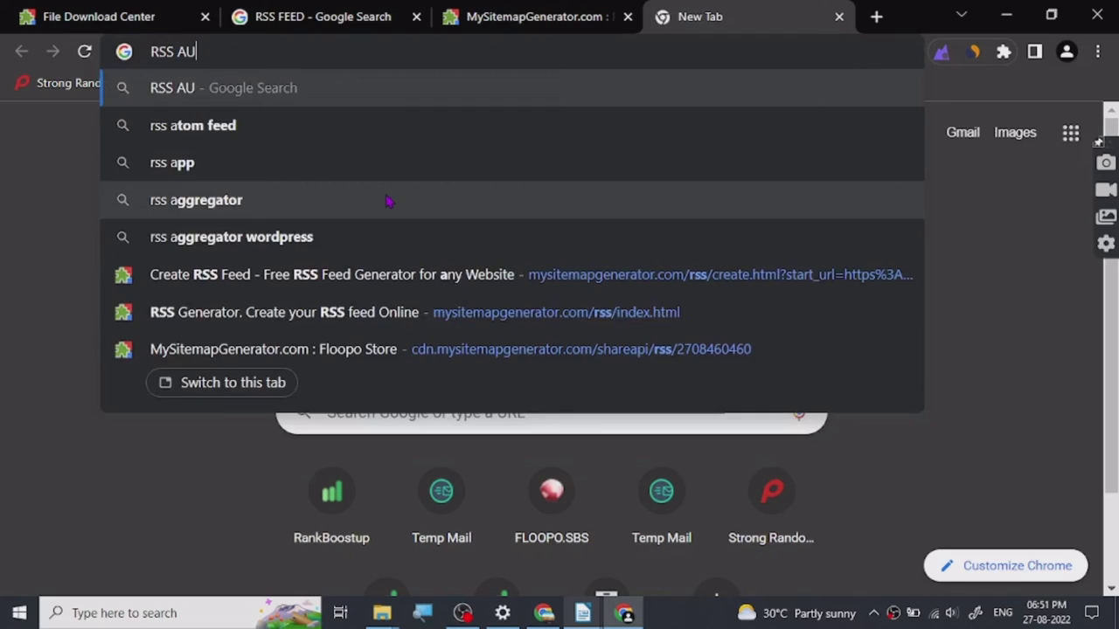
text(TO)
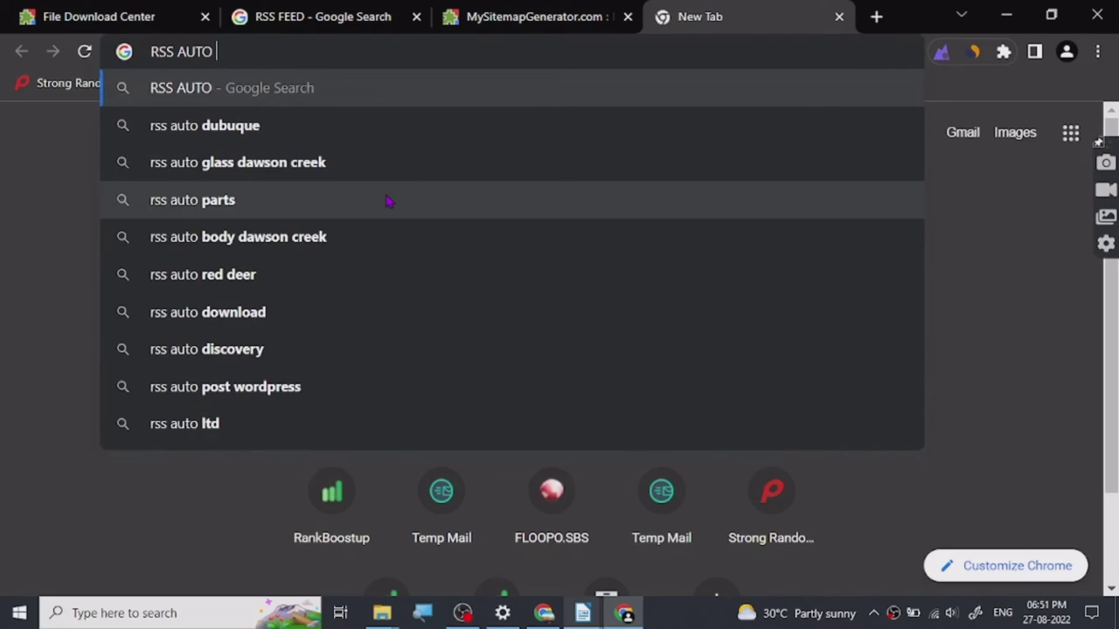
text( BLOG)
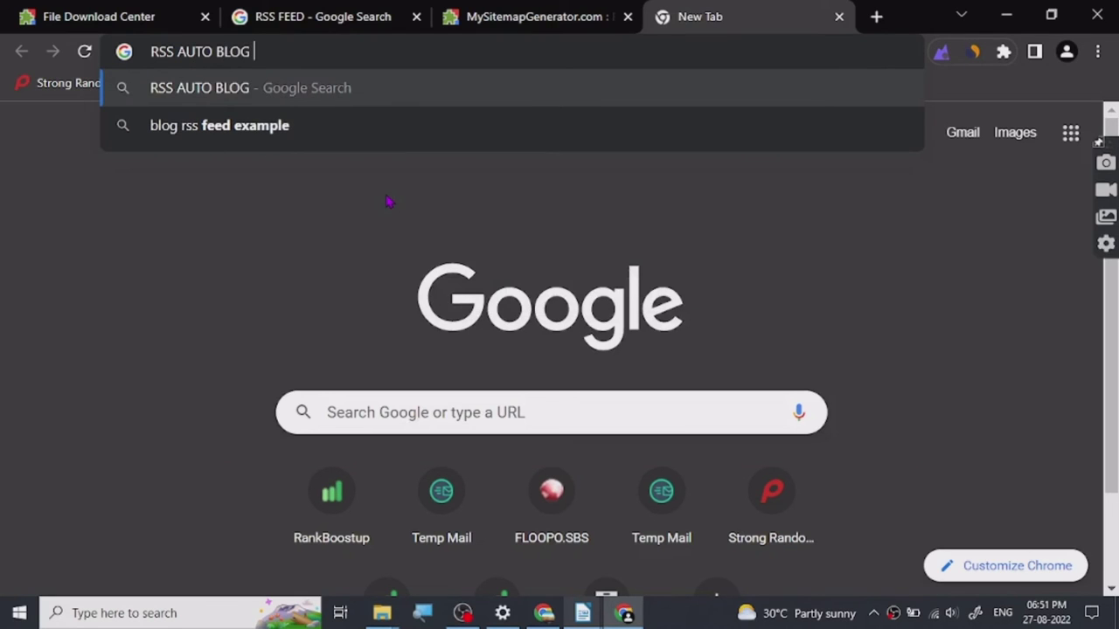
key(Return)
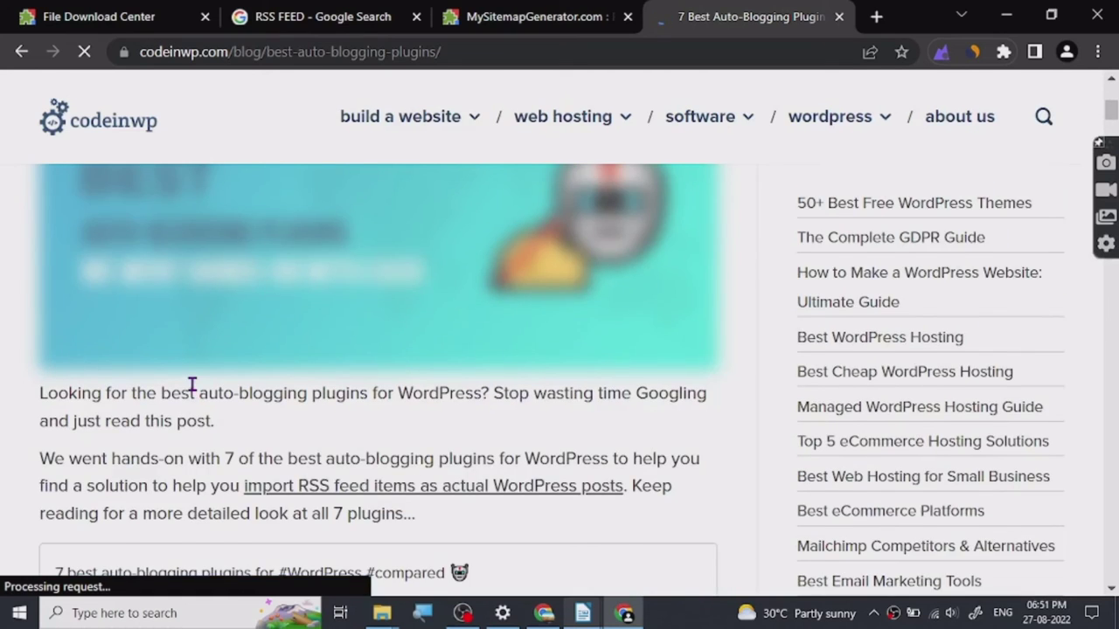
Step: Find the plugin comparison table in the article and open the Feedzy RSS Feeds link in a new tab
scroll(192, 385, down, 3)
scroll(284, 395, down, 3)
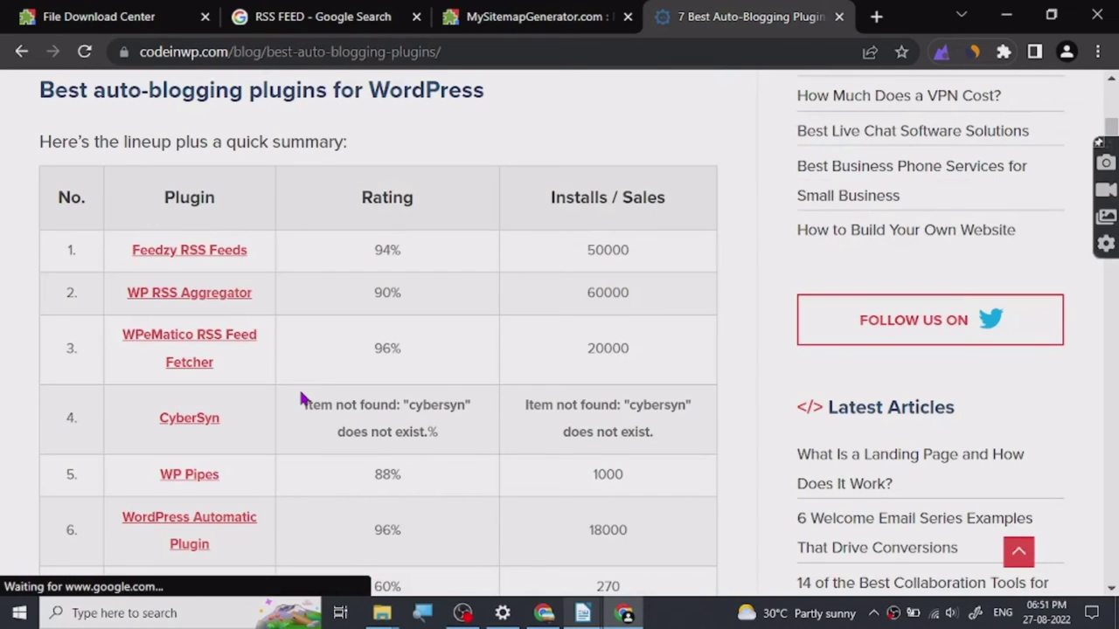
right_click(159, 252)
click(219, 267)
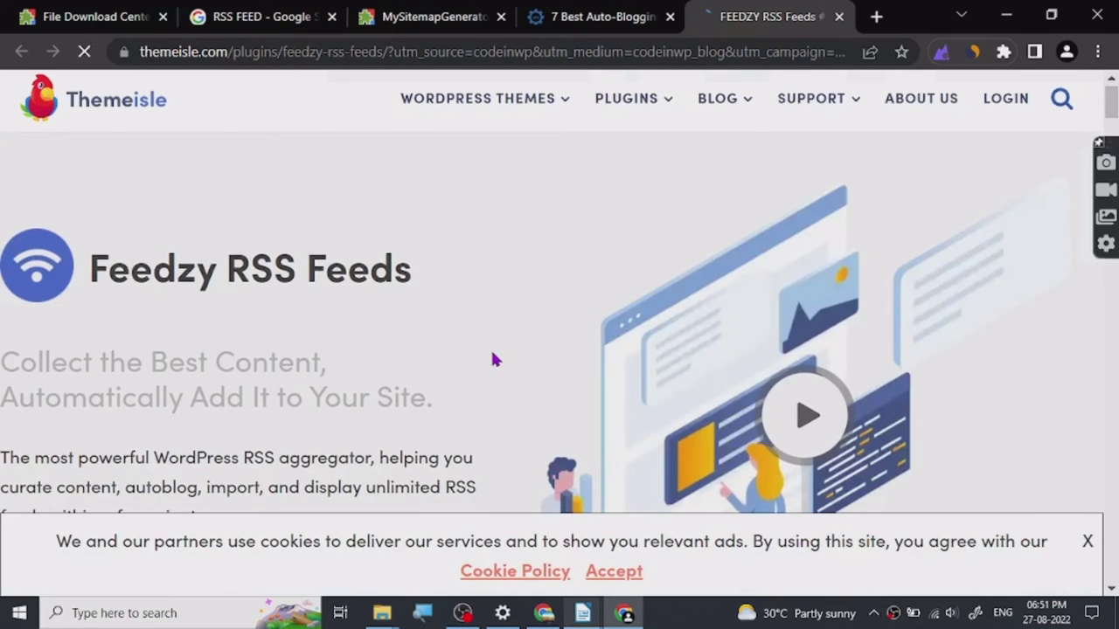
Step: Review the Feedzy RSS Feeds page and highlight words in its description of autoblogging, importing and displaying unlimited RSS feeds
scroll(492, 359, down, 6)
scroll(485, 363, up, 3)
scroll(484, 365, down, 3)
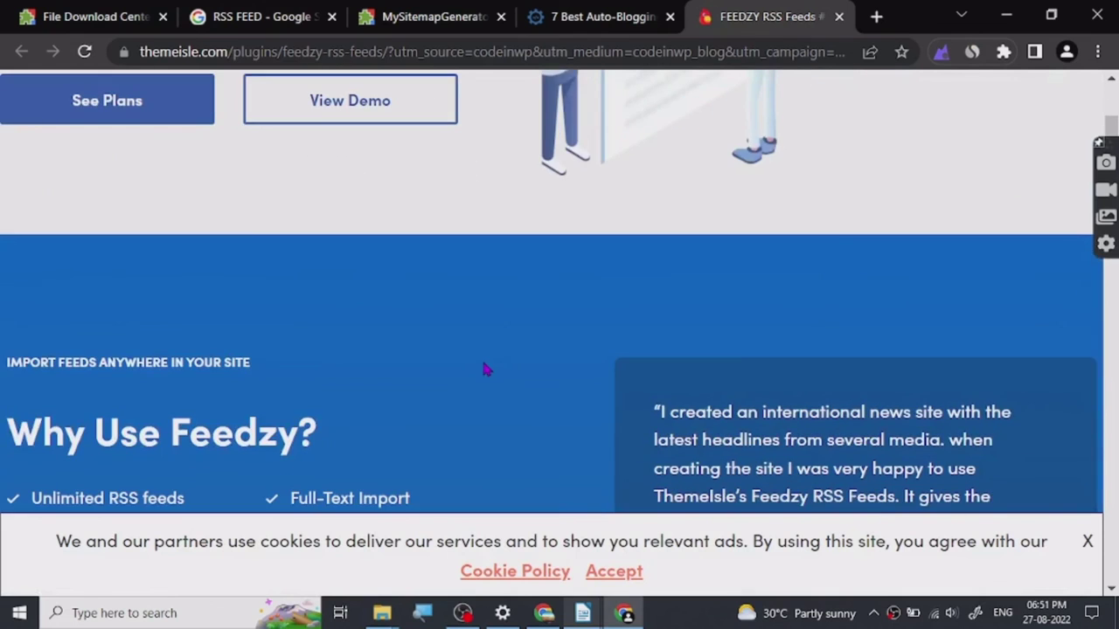
scroll(485, 370, up, 5)
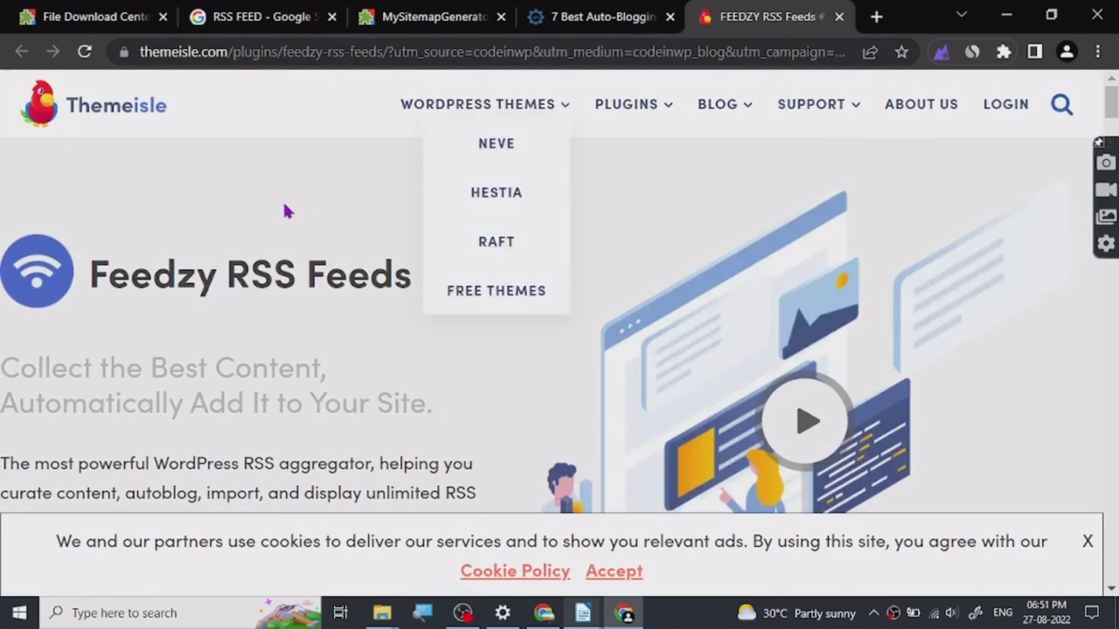
scroll(400, 354, down, 2)
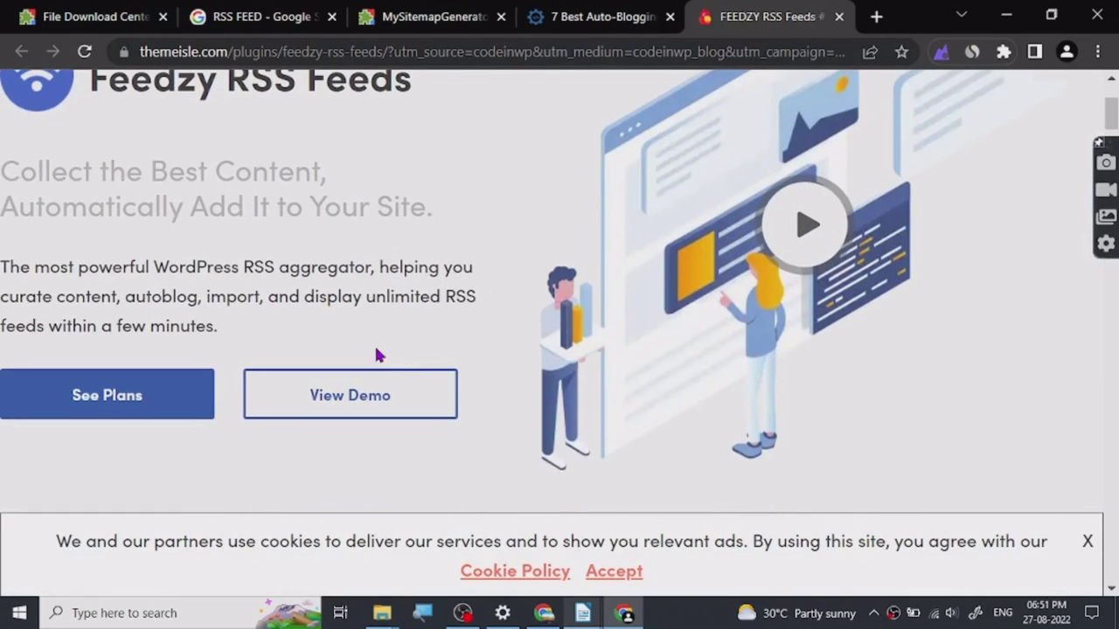
drag(128, 300, 261, 299)
click(149, 300)
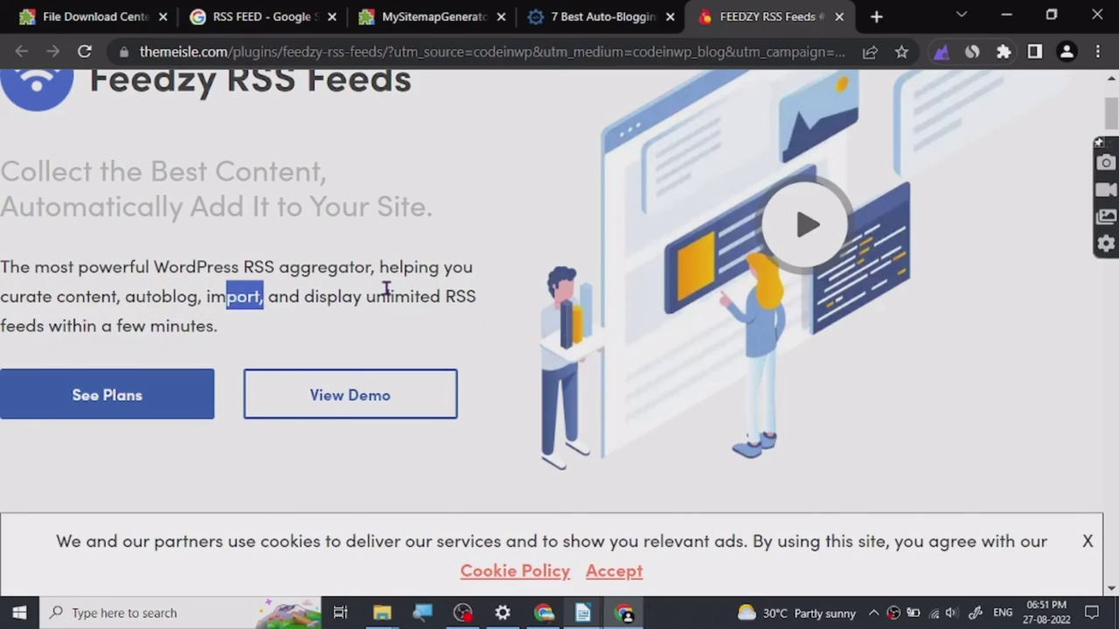
drag(386, 296, 454, 296)
Step: Return to the codeinwp article and review its table of auto-blogging plugins and the introduction above it
click(588, 16)
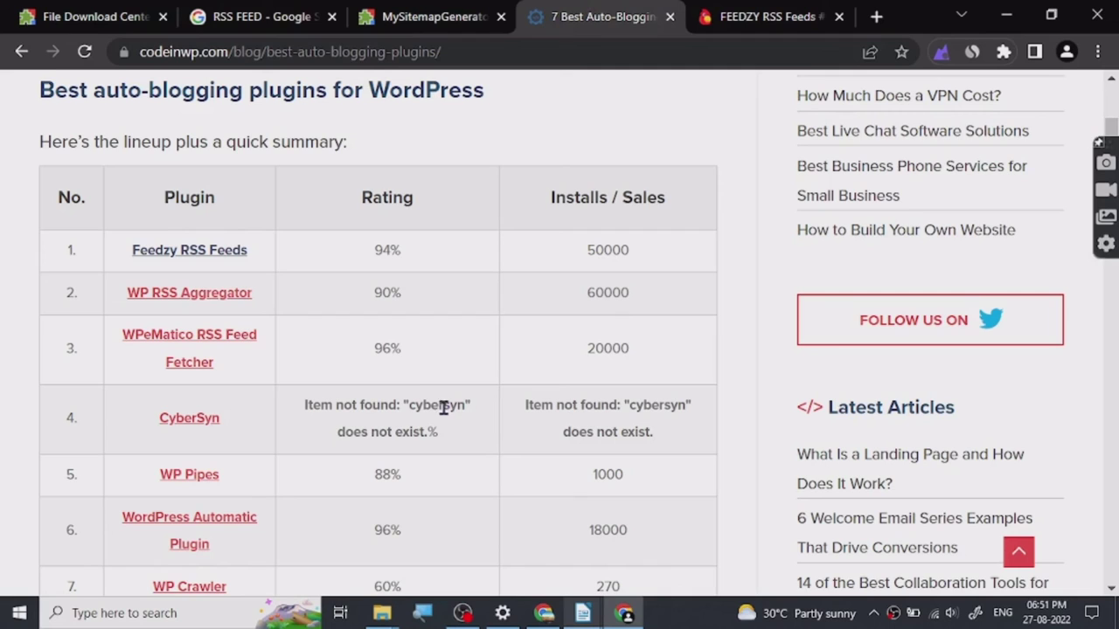
scroll(324, 393, down, 2)
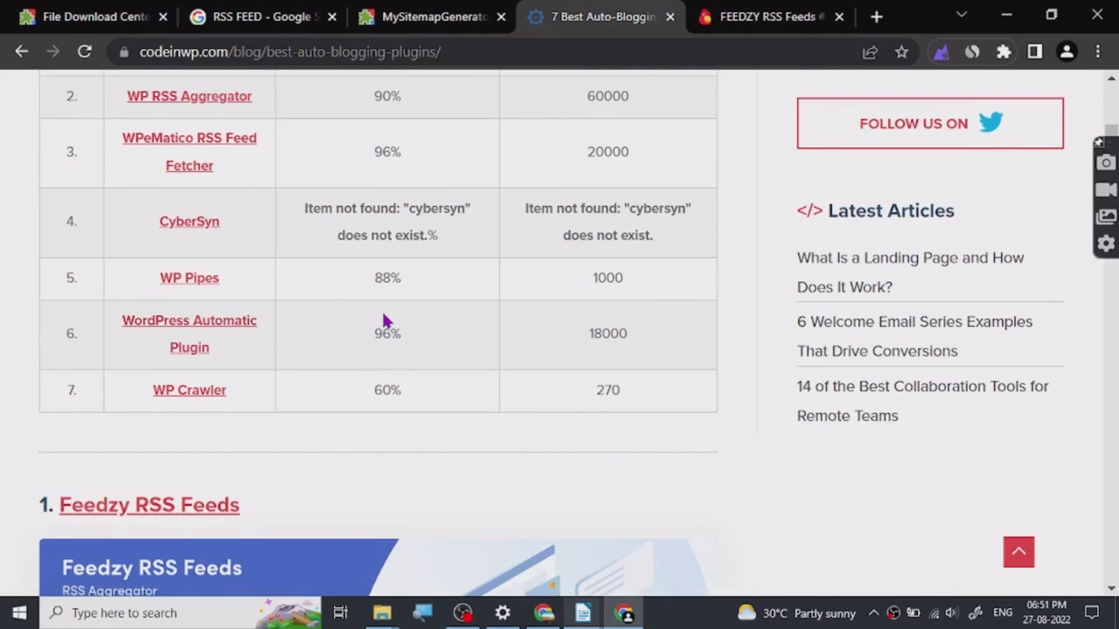
scroll(384, 319, up, 2)
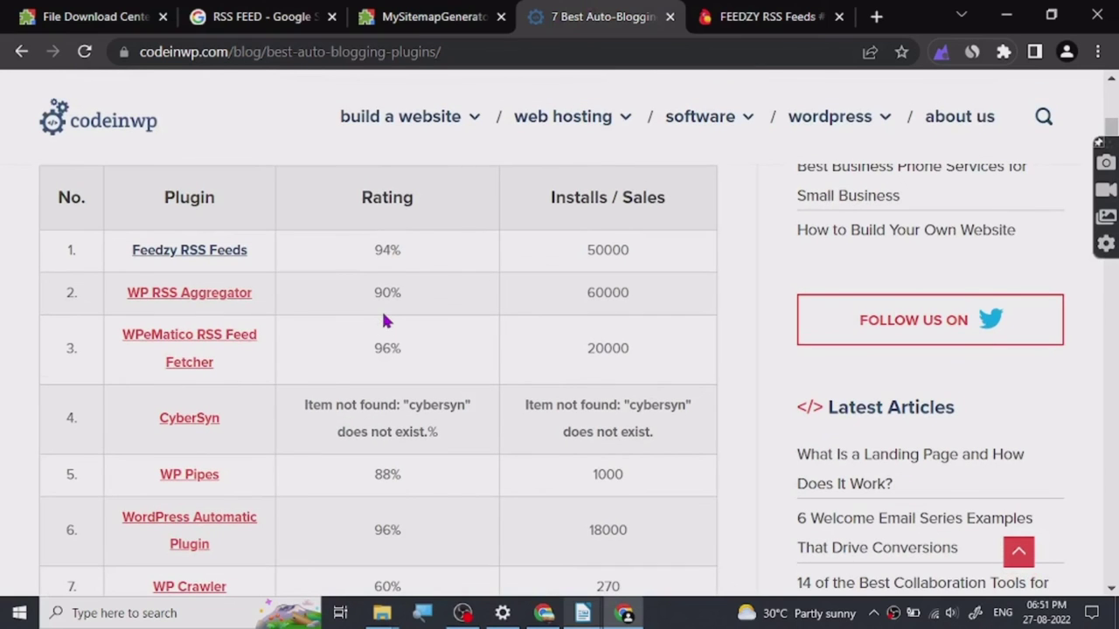
scroll(385, 321, up, 3)
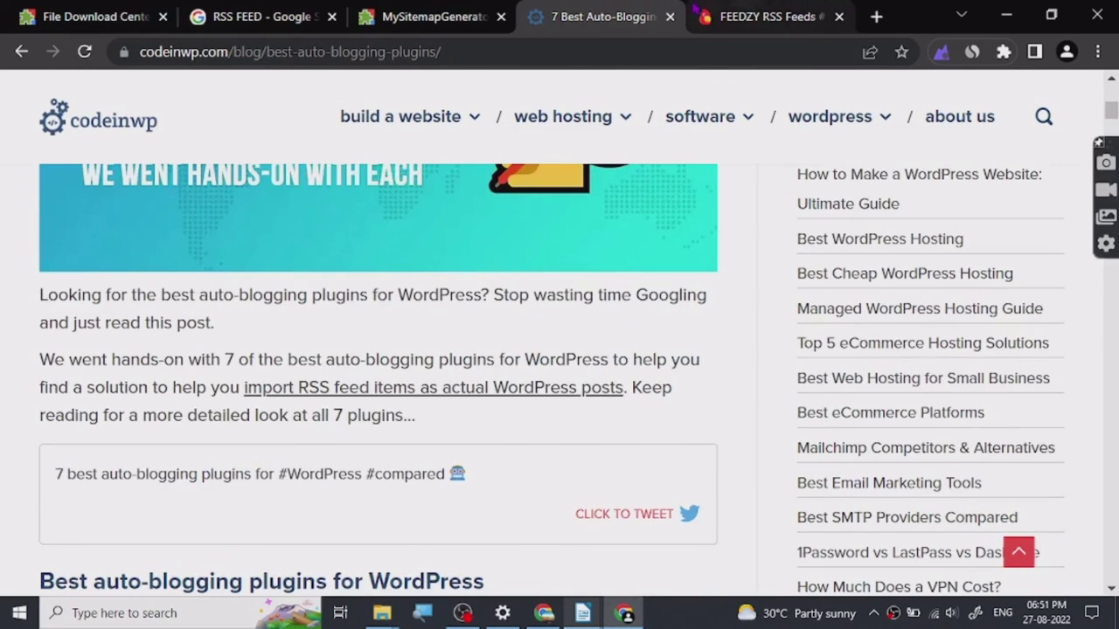
Step: Look back through the Feedzy, generated feed and RSS FEED results pages, and switch to the untitled LibreOffice Writer document
click(774, 10)
click(450, 13)
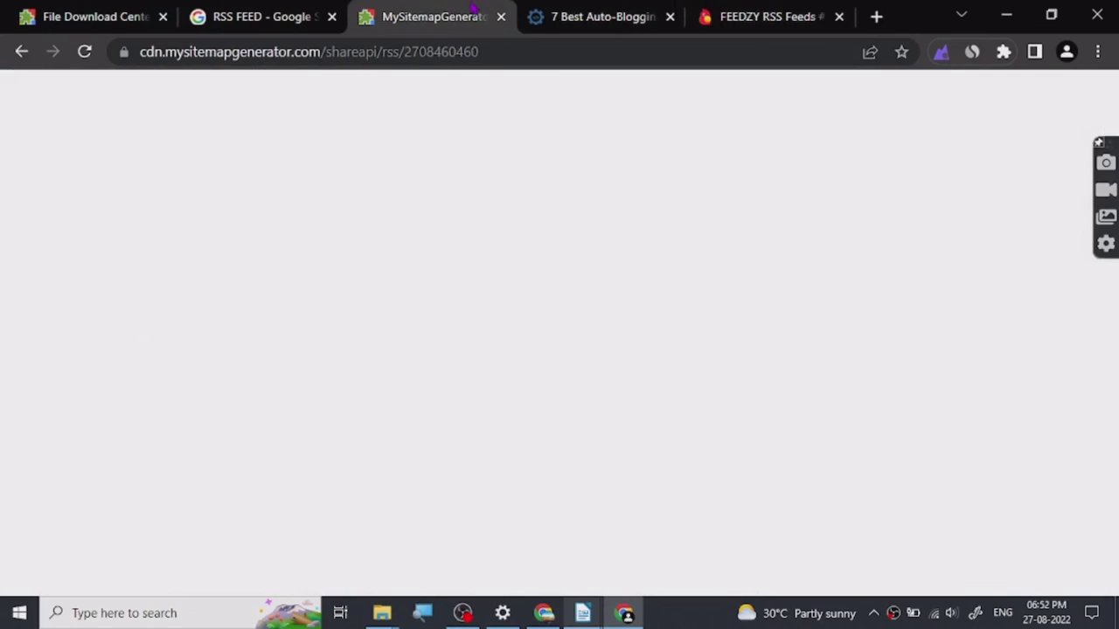
click(220, 11)
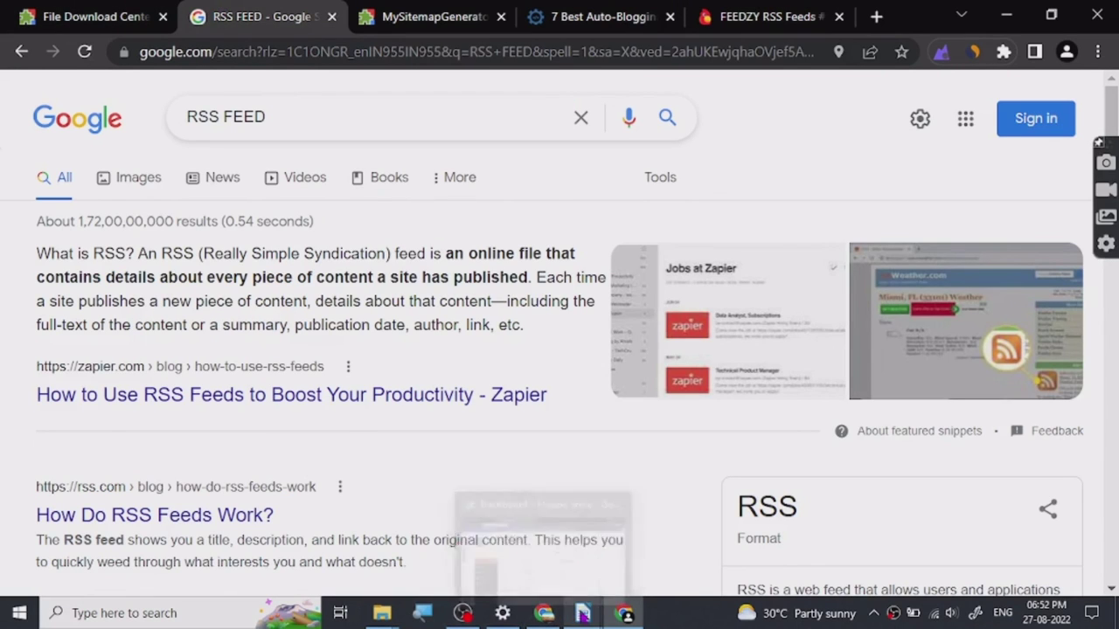
click(629, 554)
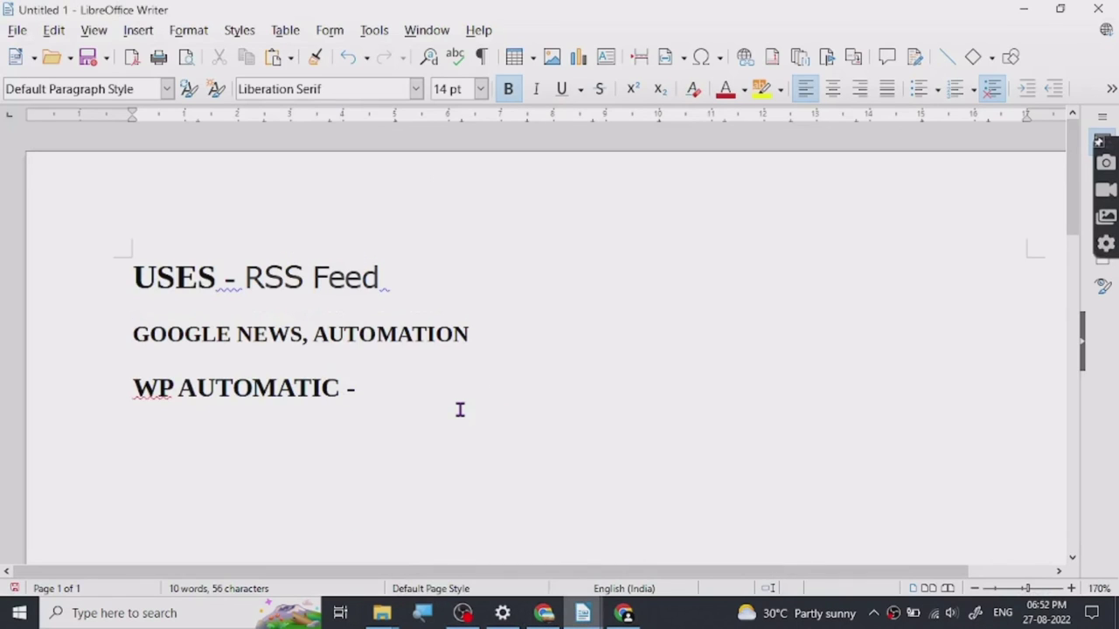